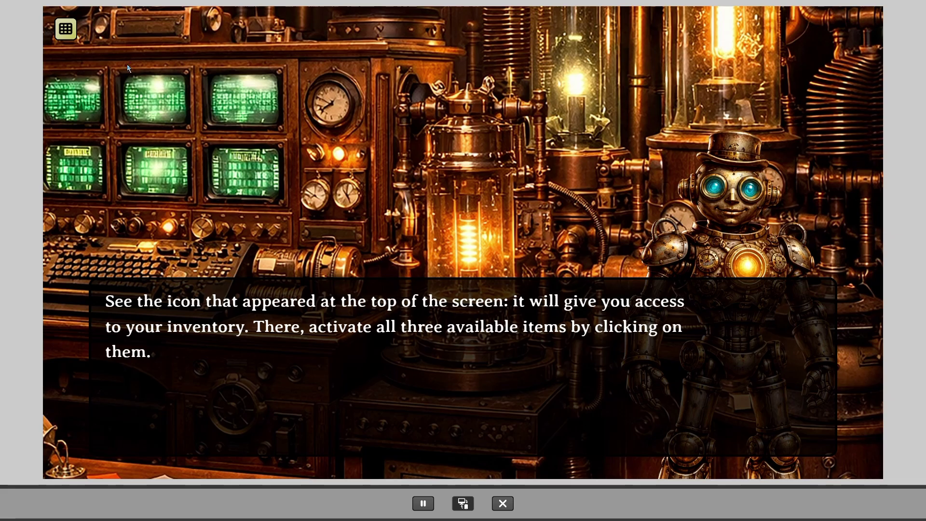
Open the inventory in the playing movie preview
click(67, 31)
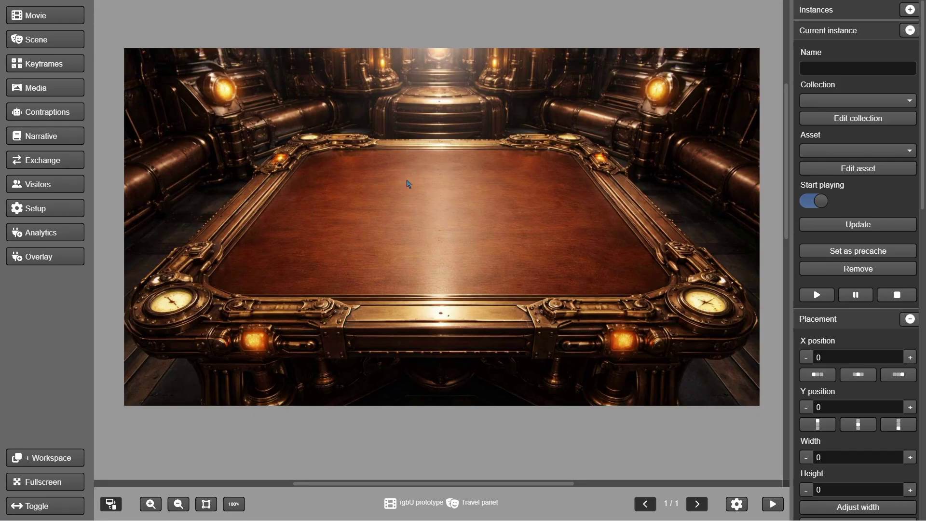
Open the interface contraptions and register a new interface named "inventory"
click(51, 116)
click(53, 160)
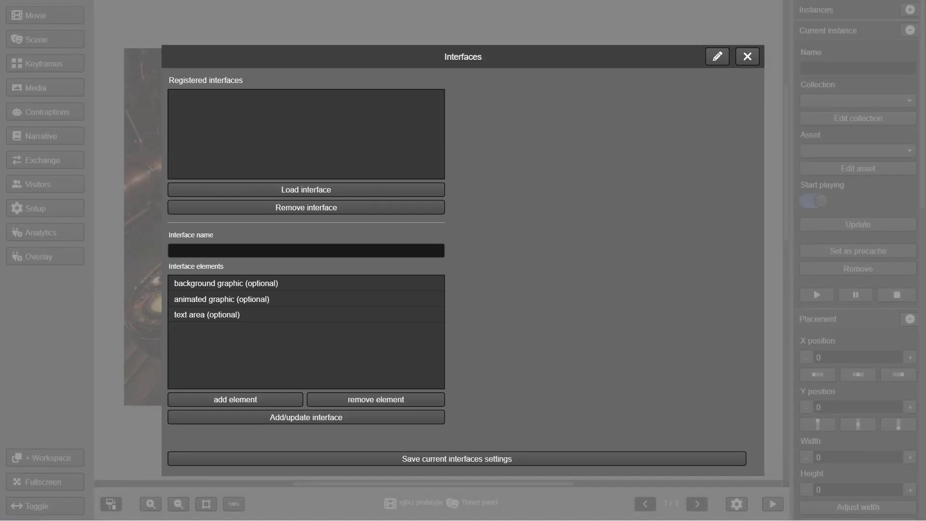
click(410, 249)
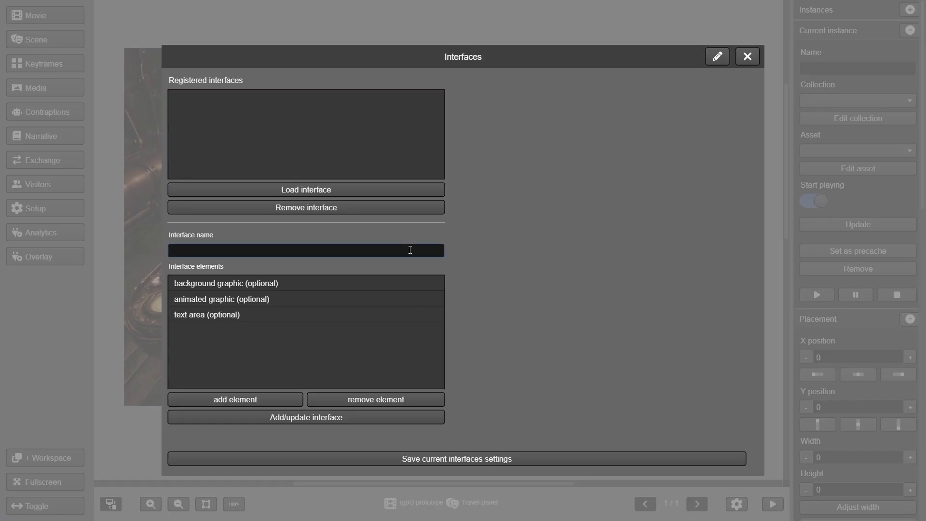
text(inventory)
click(283, 417)
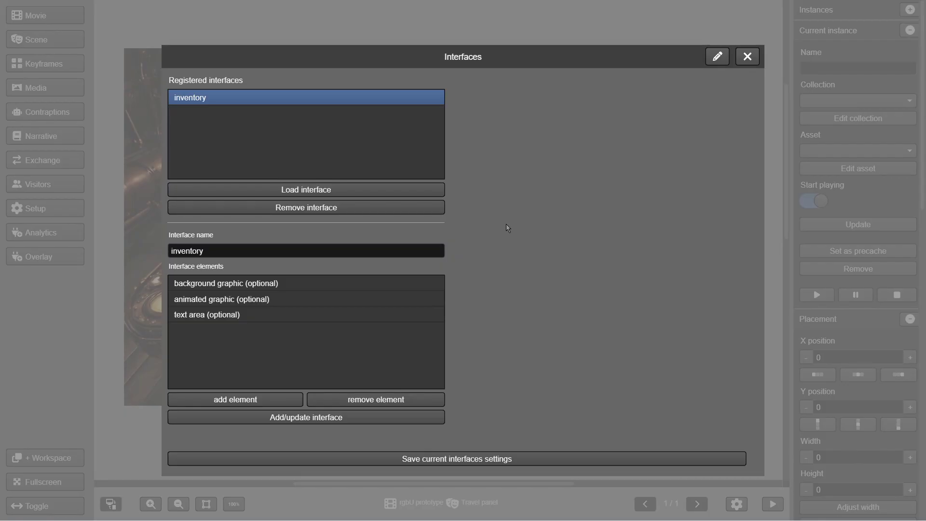
Examine the settings of the interface's optional background graphic, animated graphic and text area elements
click(328, 284)
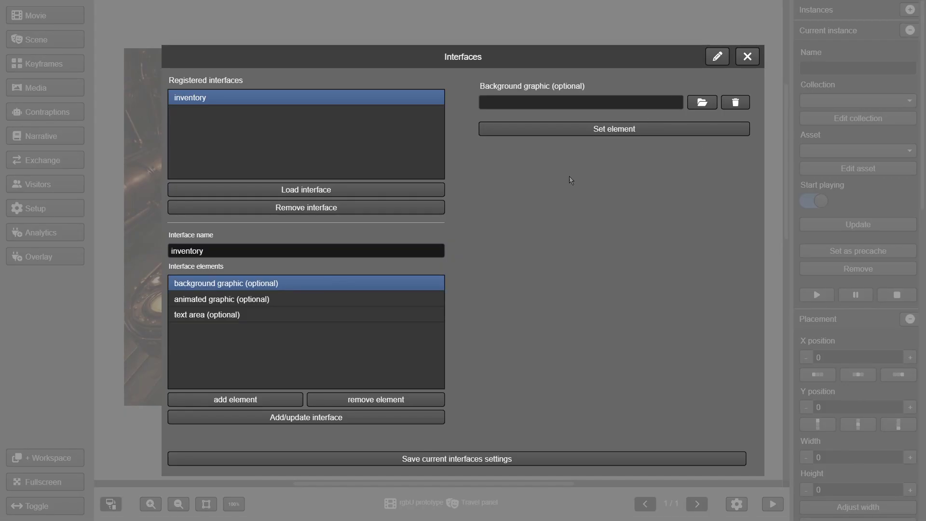
click(402, 299)
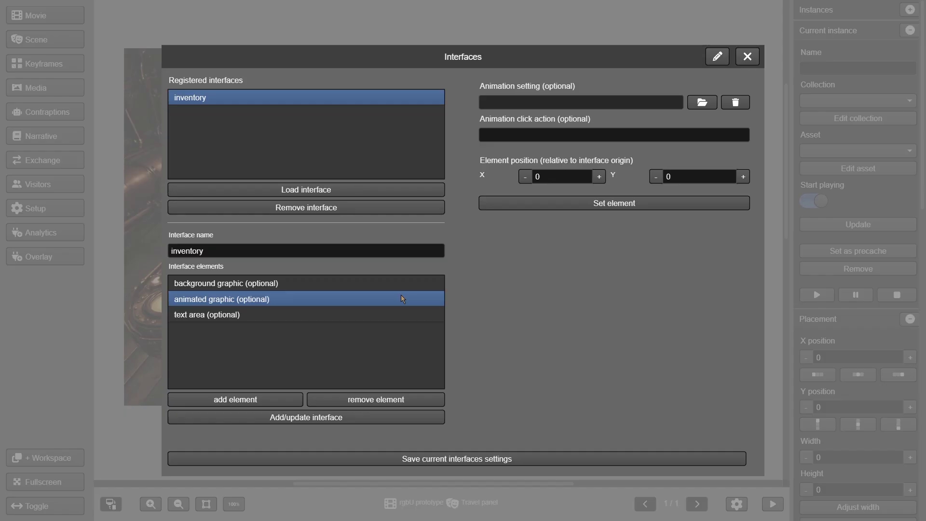
click(394, 317)
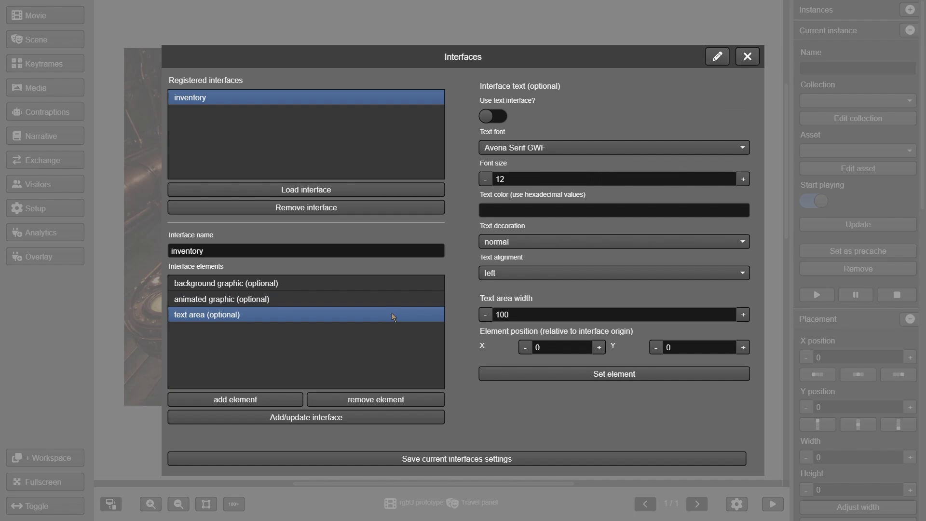
Add a button graphic element using buttons/items.png, then close the interface settings without saving
click(267, 397)
click(207, 331)
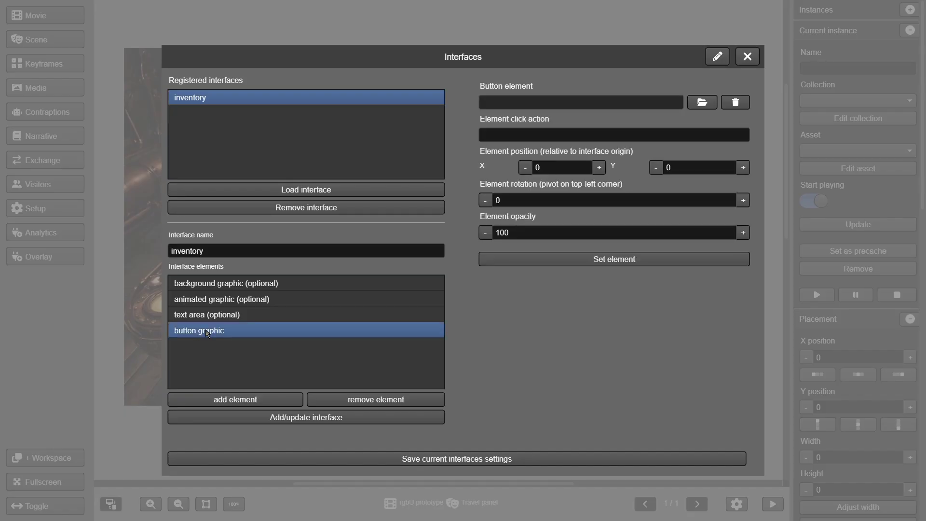
click(703, 107)
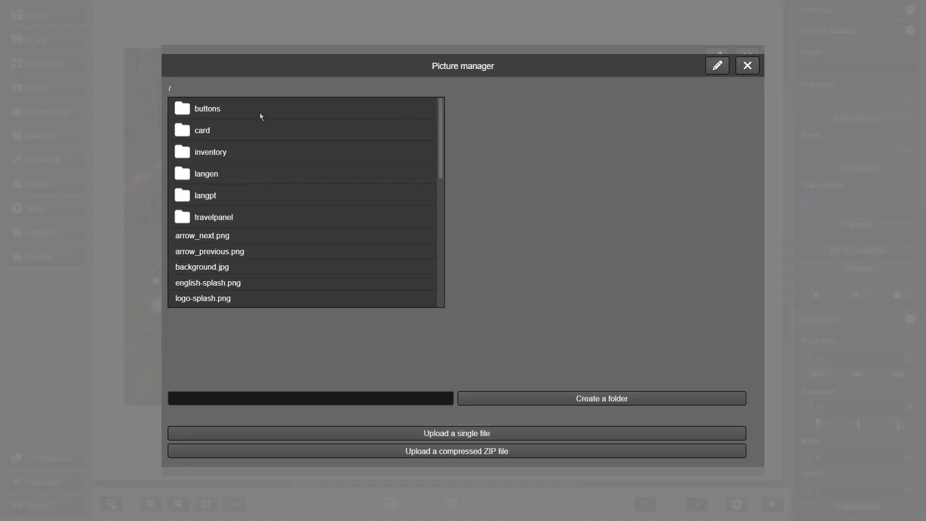
click(186, 111)
double_click(177, 111)
click(193, 128)
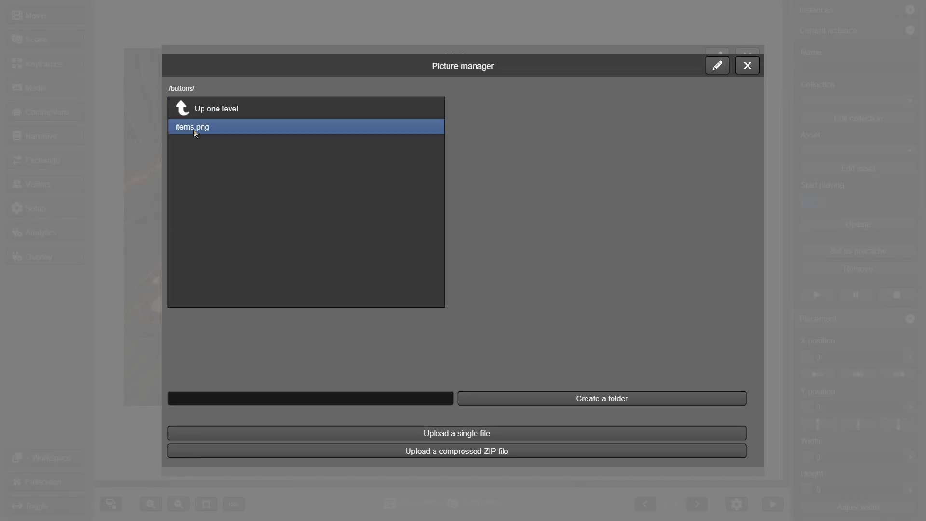
click(297, 319)
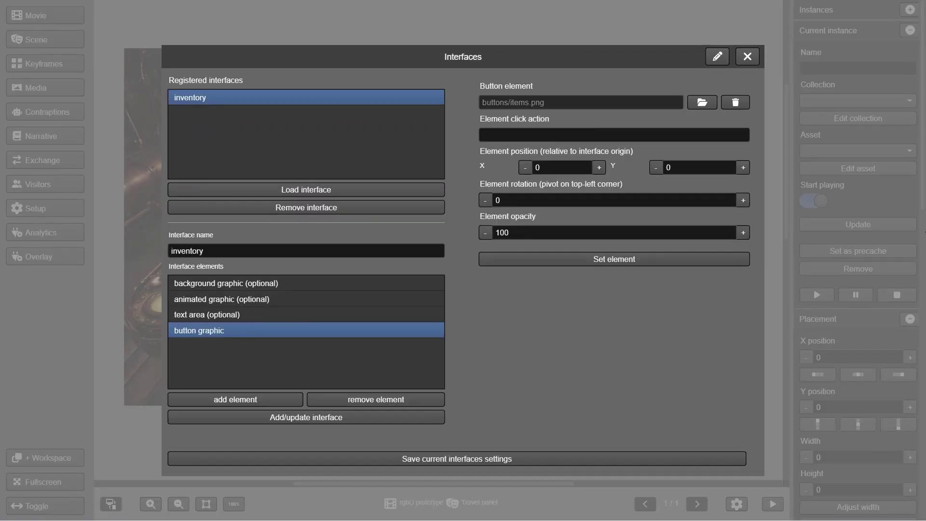
click(543, 135)
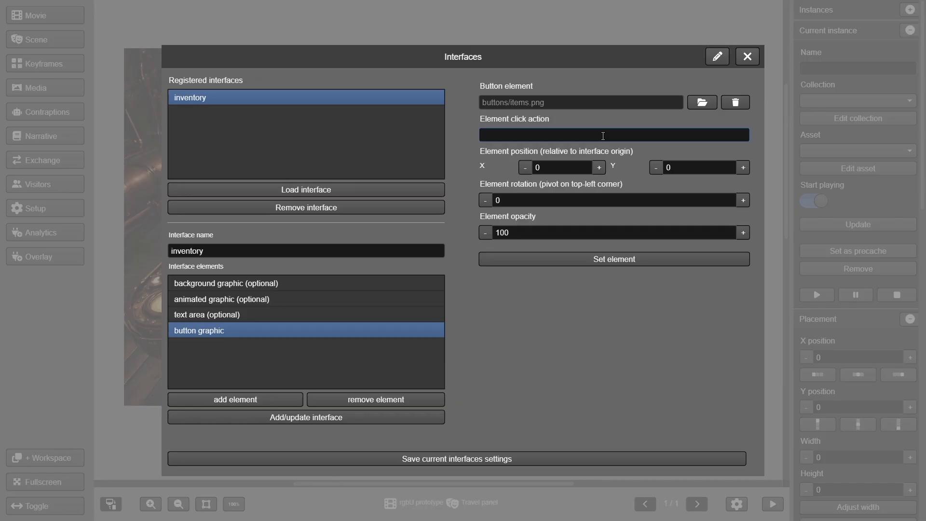
click(754, 57)
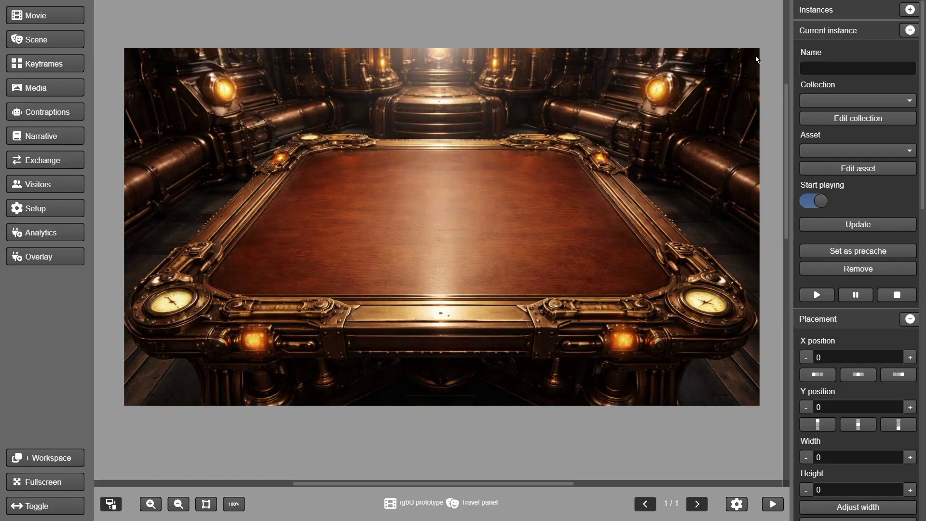
Open the action snippets in the movie properties and name a new snippet "inventory"
click(56, 14)
click(48, 71)
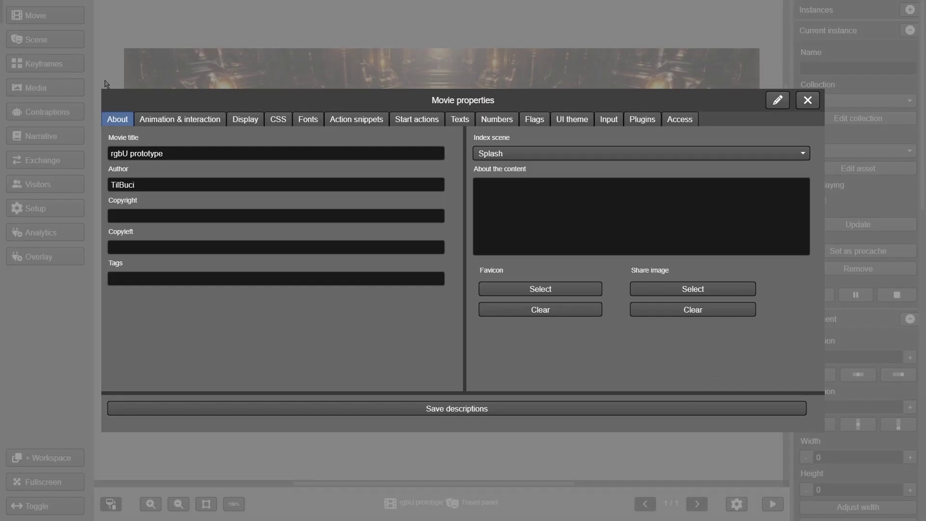
click(344, 121)
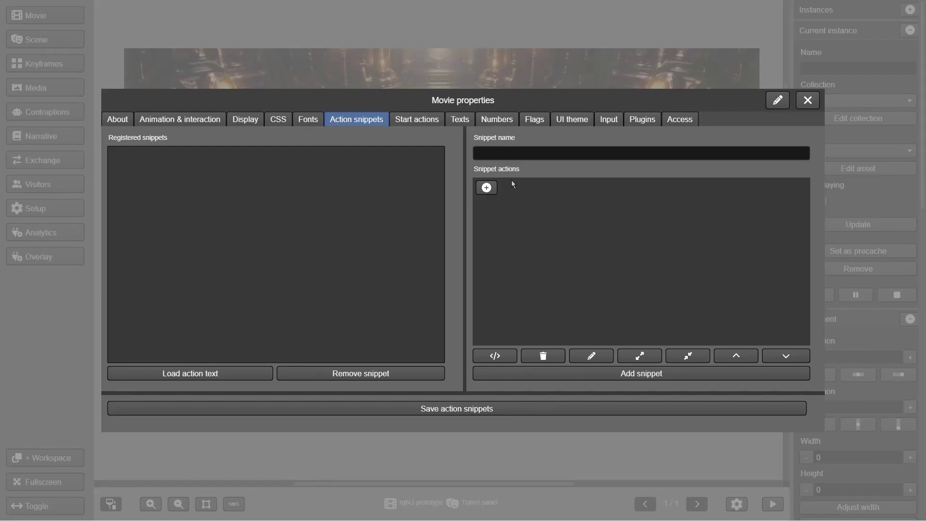
click(511, 151)
text(in)
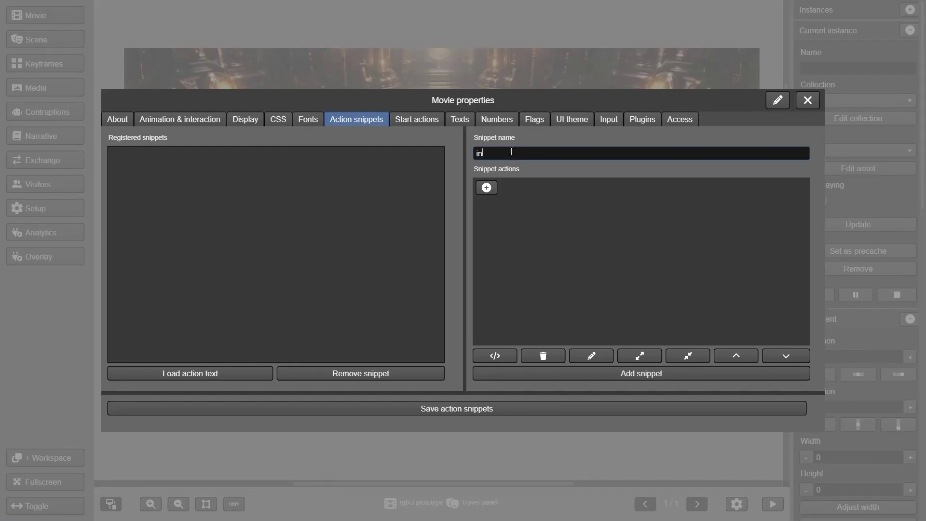
text(ventory)
Give the snippet a "show inventory" action block from the Narrative group, without parameters, and add it to the registered snippets
click(484, 187)
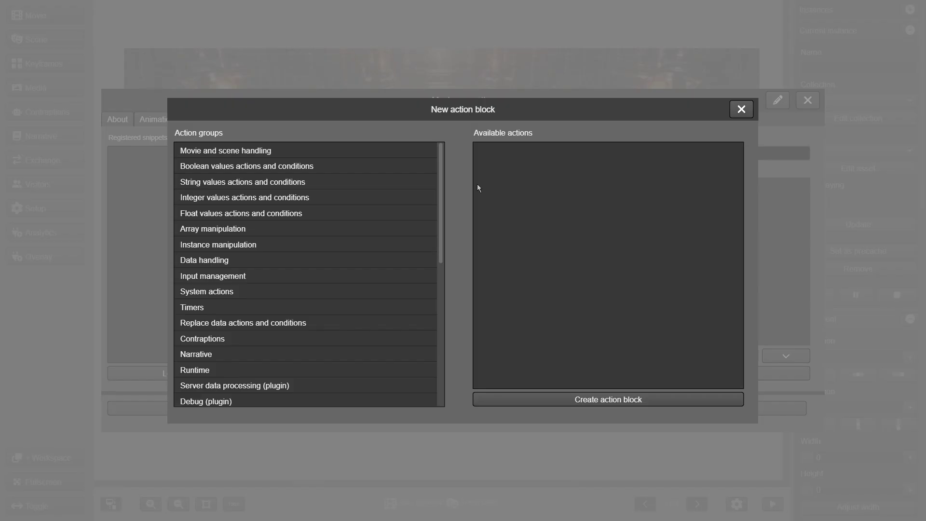
click(215, 354)
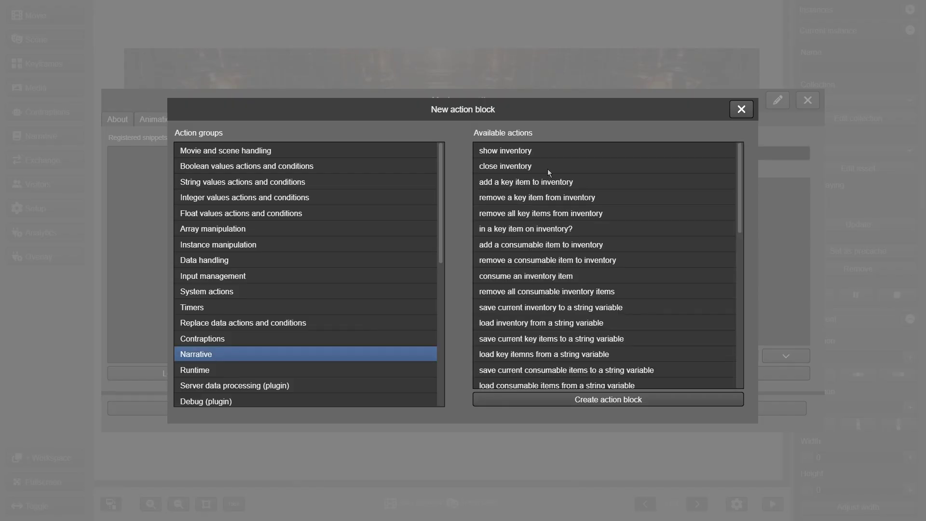
click(529, 153)
click(606, 403)
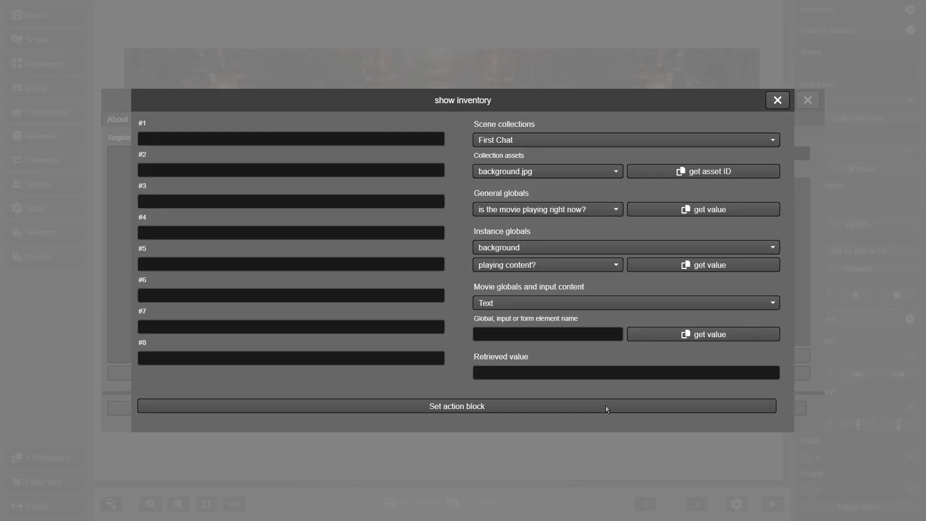
click(606, 406)
click(624, 373)
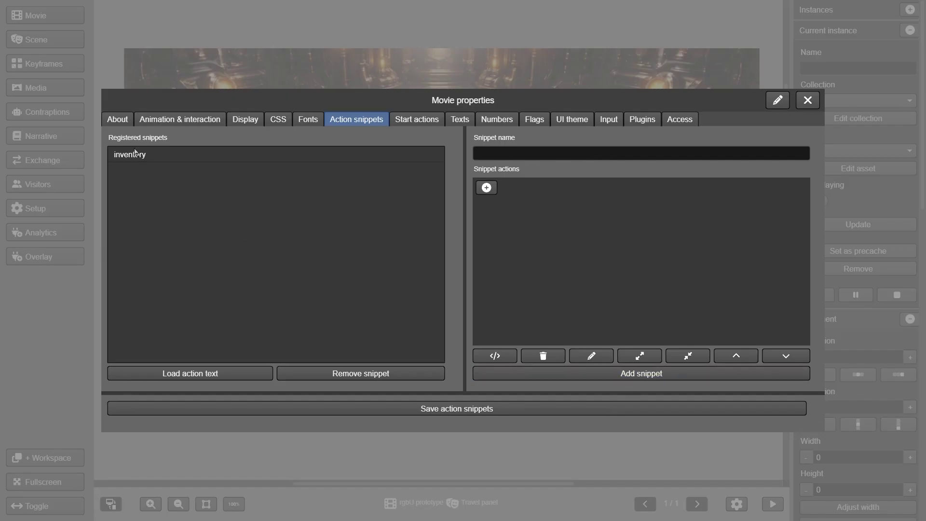
Save the movie's action snippets and close the movie properties
click(147, 155)
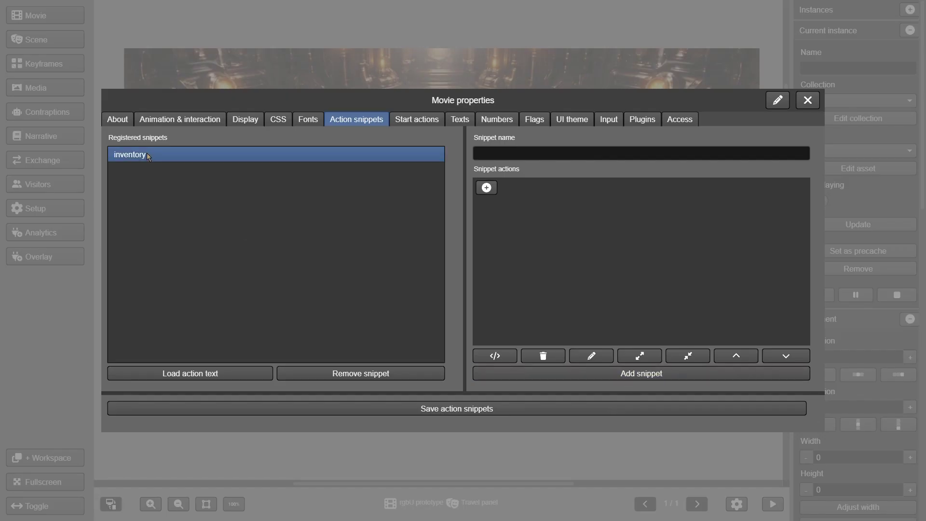
click(433, 409)
click(471, 272)
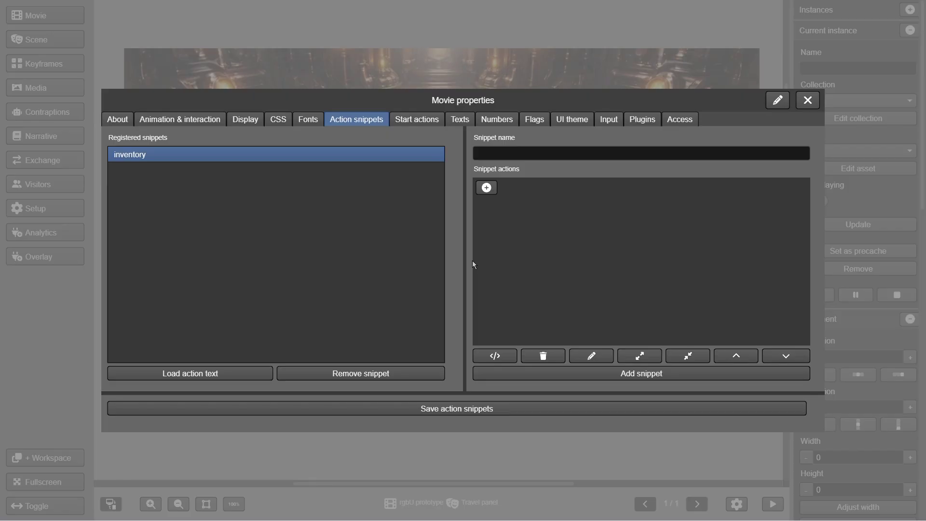
click(803, 105)
Reopen the interface contraptions and name a new interface "inventory"
click(48, 111)
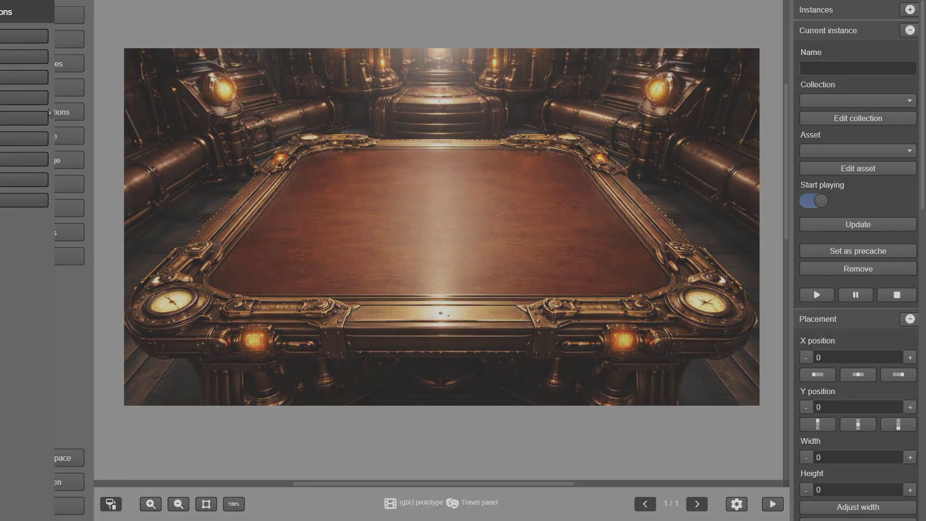
click(60, 161)
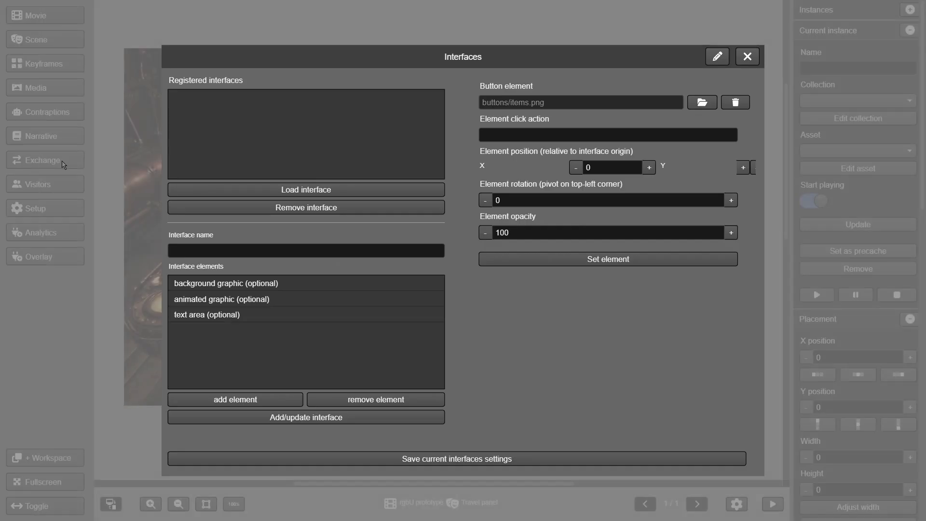
click(413, 251)
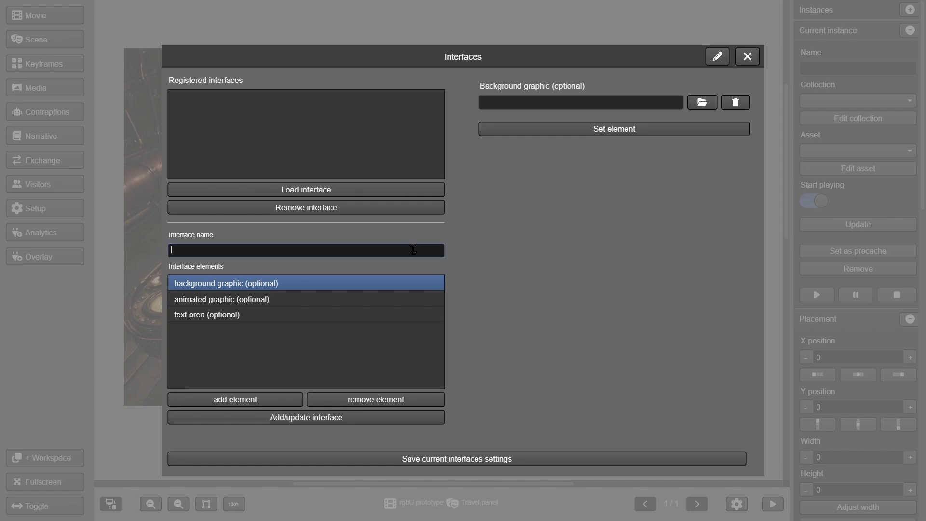
text(inventory)
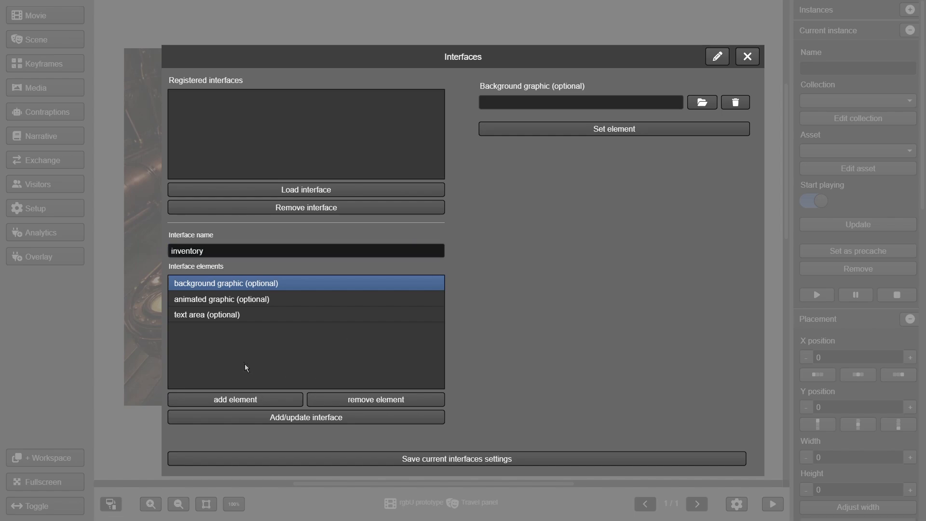
Add a button graphic element to the interface and assign it the picture items.png from the buttons folder
click(244, 396)
click(247, 330)
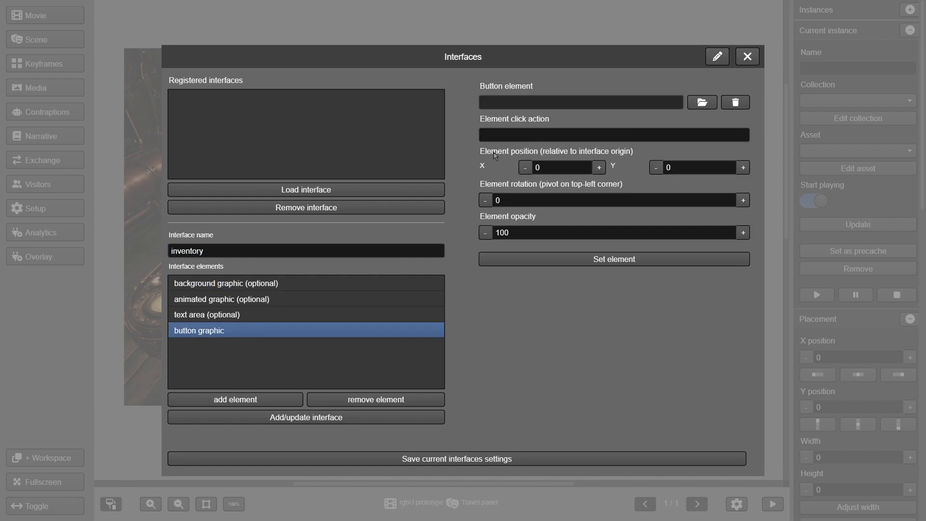
click(694, 102)
click(214, 120)
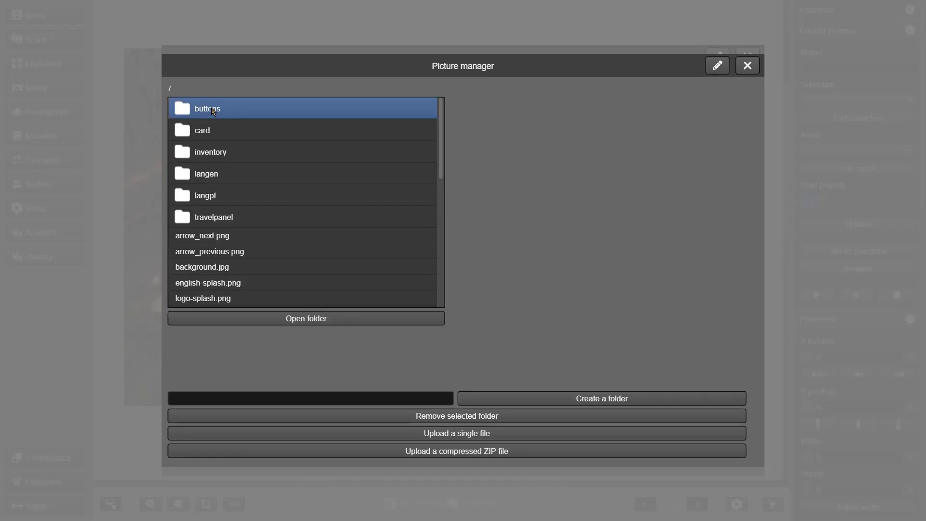
double_click(215, 112)
click(200, 127)
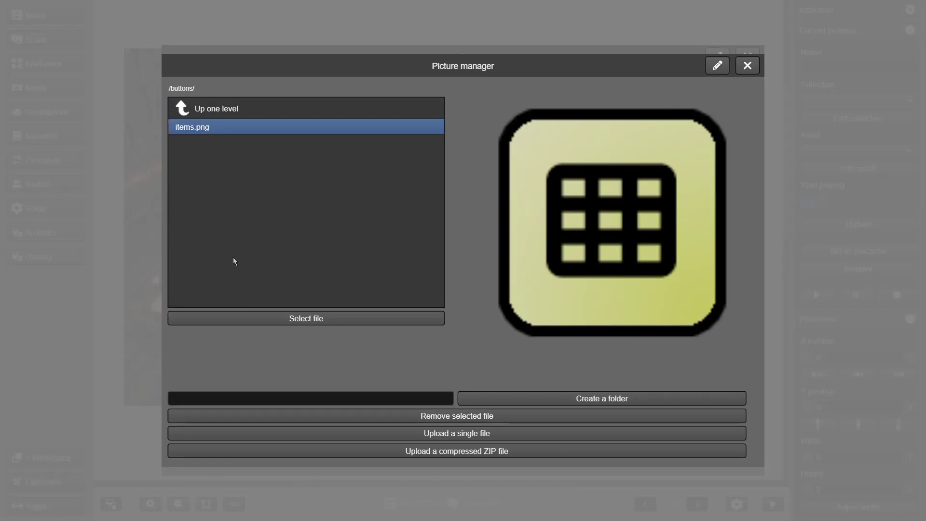
click(299, 319)
Set the button's click action to "inventory" and add the interface to the registered list
click(517, 131)
text(inventory)
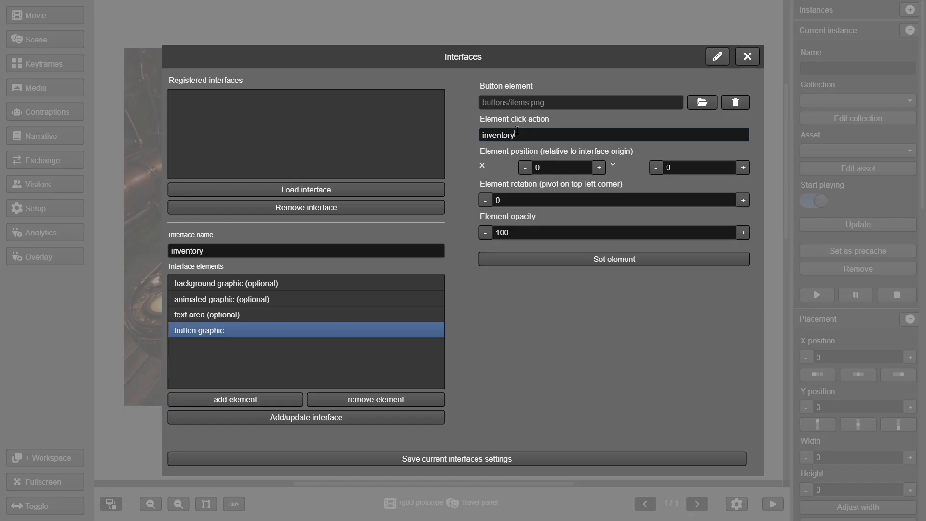
click(297, 421)
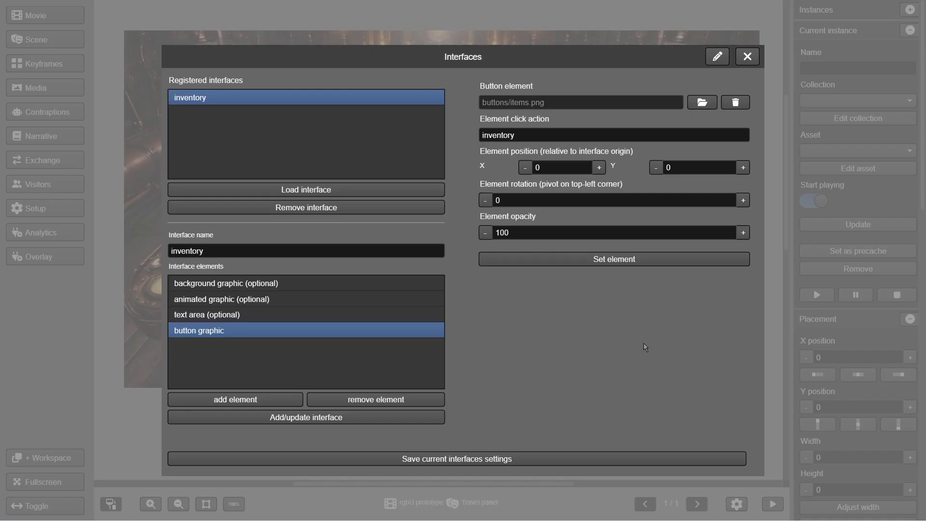
Apply the button graphic element's settings with X and Y position 0, rotation 0 and opacity 100
click(564, 167)
click(695, 167)
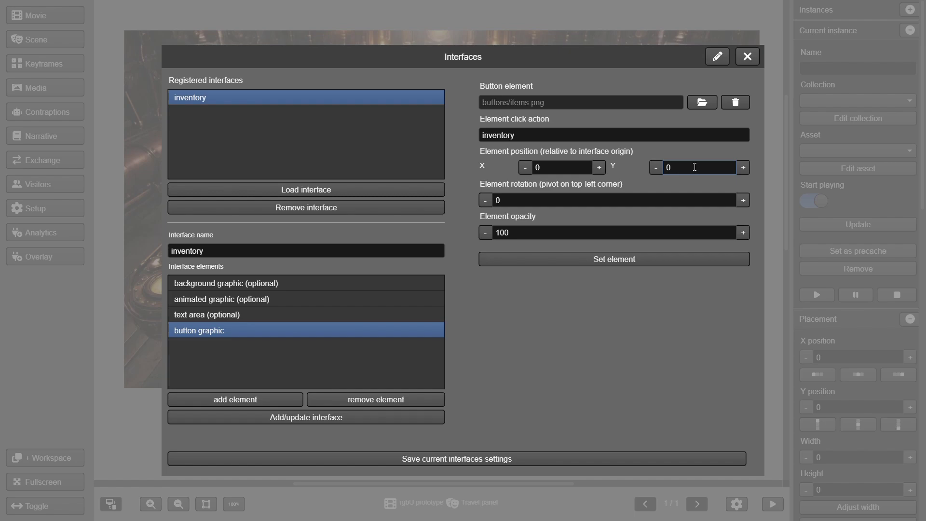
click(609, 200)
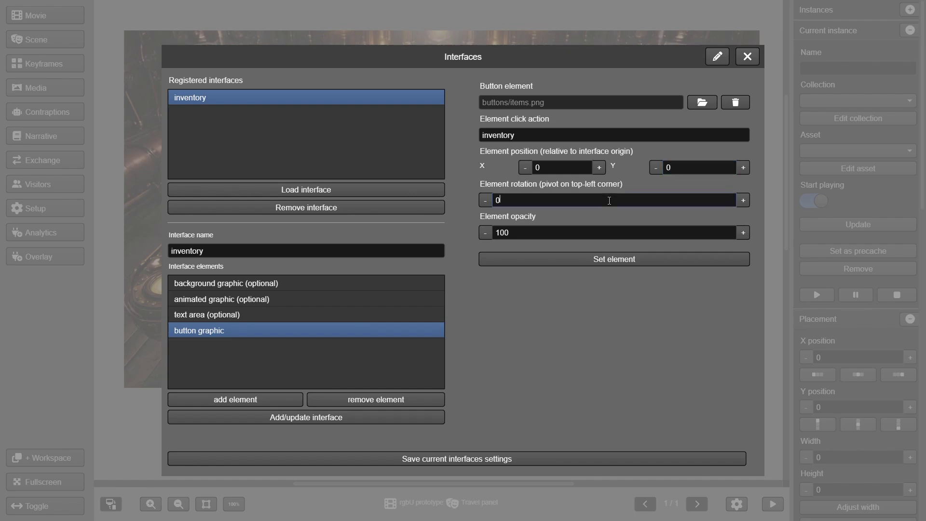
click(612, 229)
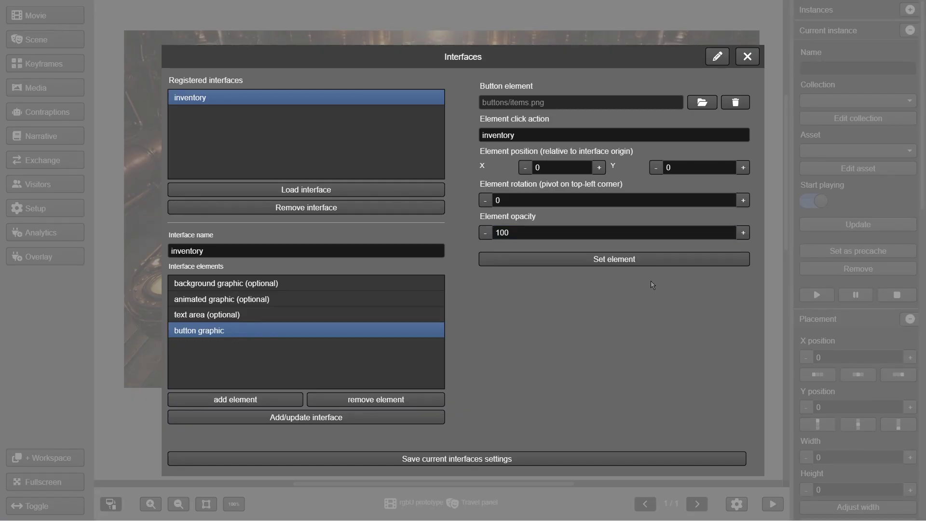
click(632, 259)
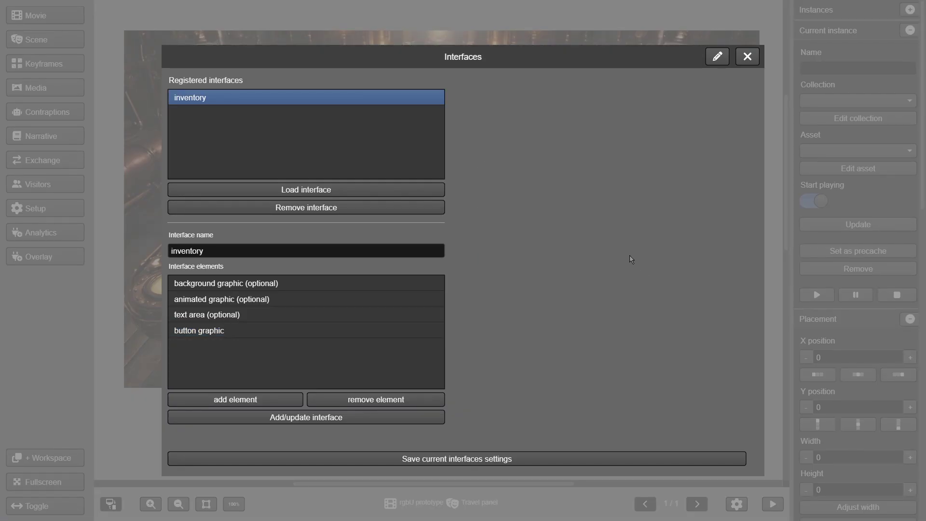
Update the inventory interface with its button element and save the current interfaces settings
click(318, 418)
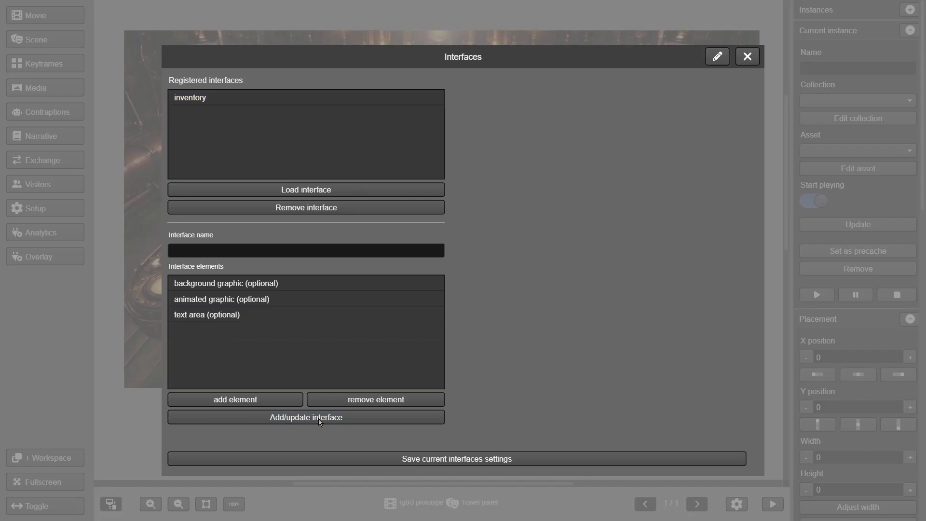
click(426, 462)
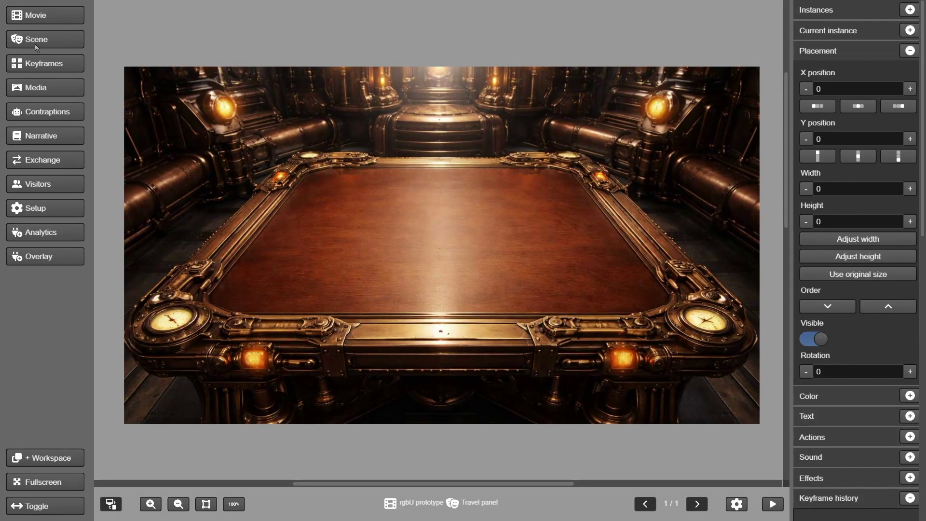
Add a "show an interface" contraptions action block to the Travel panel scene's start actions
click(35, 45)
click(42, 78)
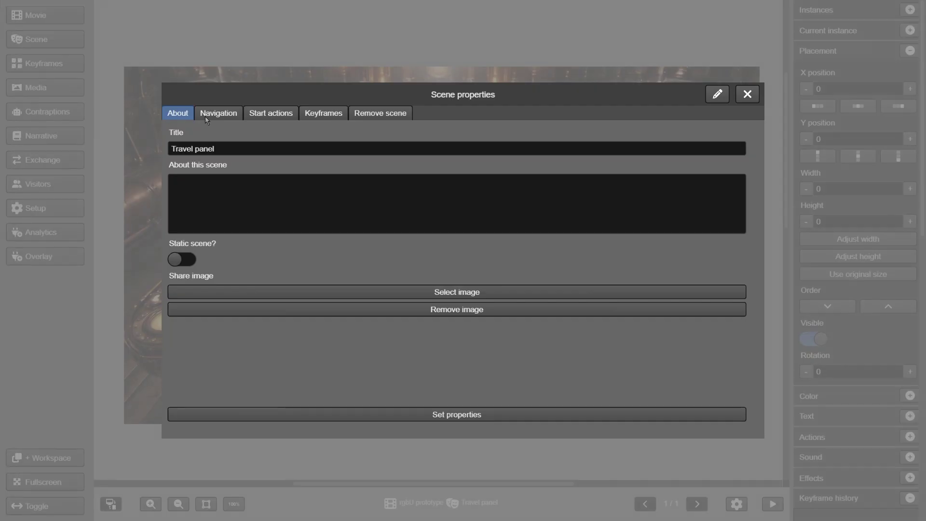
click(289, 114)
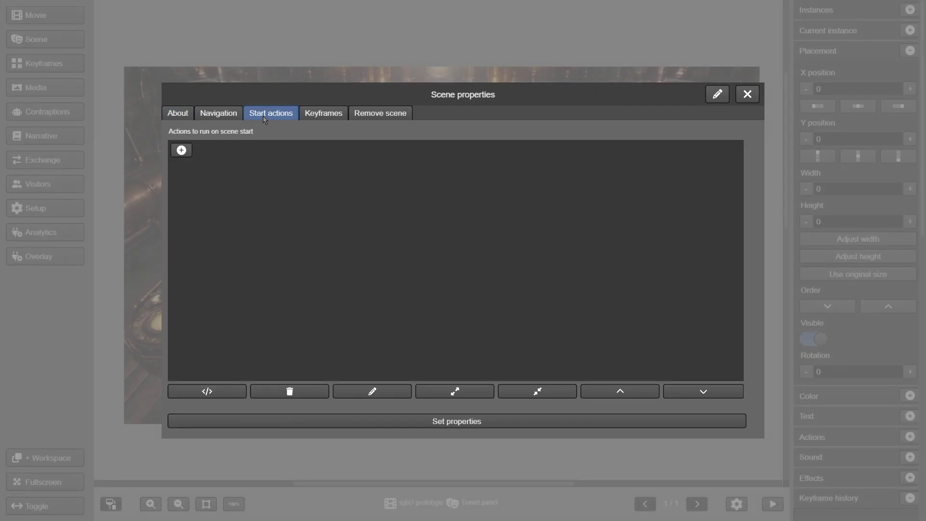
click(181, 152)
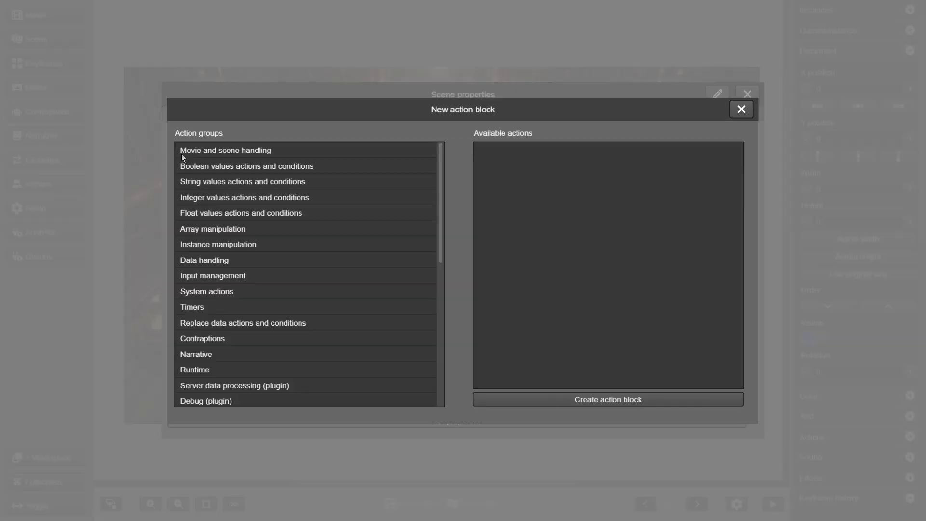
click(224, 343)
scroll(557, 289, down, 5)
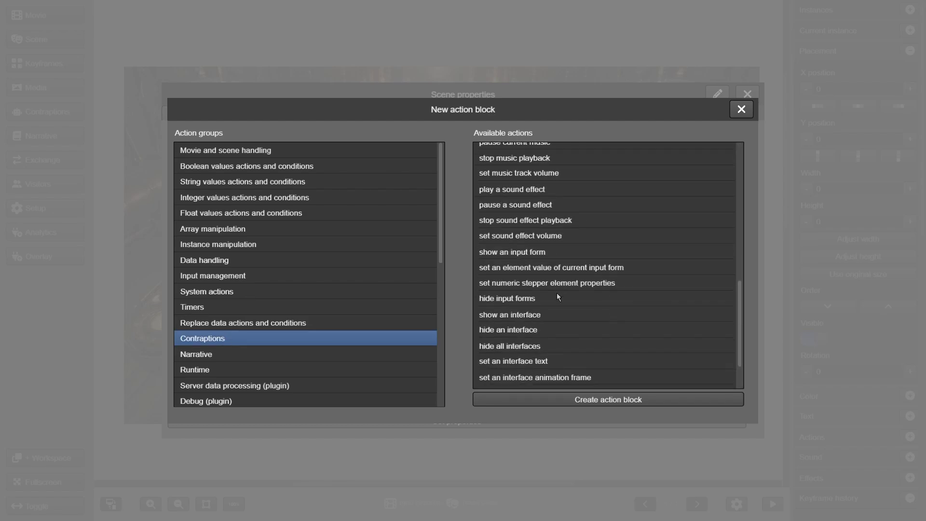
click(558, 314)
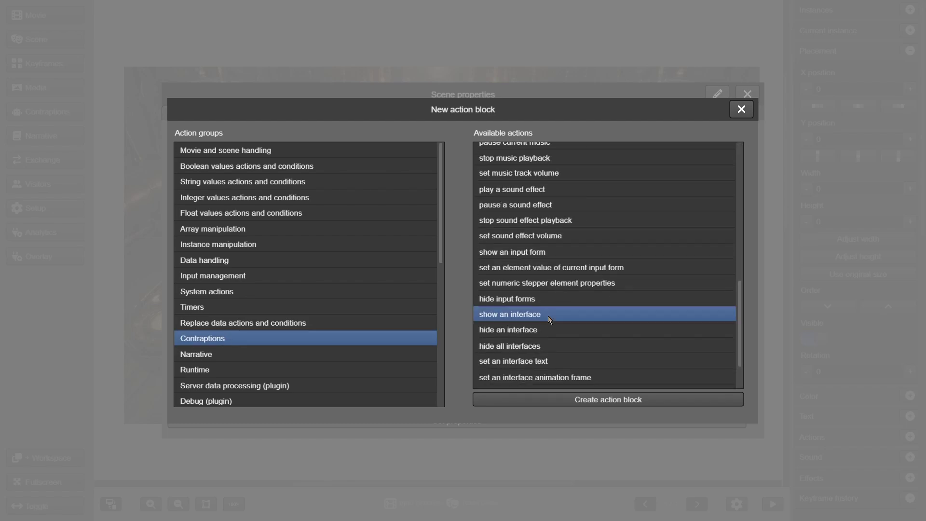
click(574, 400)
Configure the action block to show the "inventory" interface at X position 0 and Y position 0
click(205, 137)
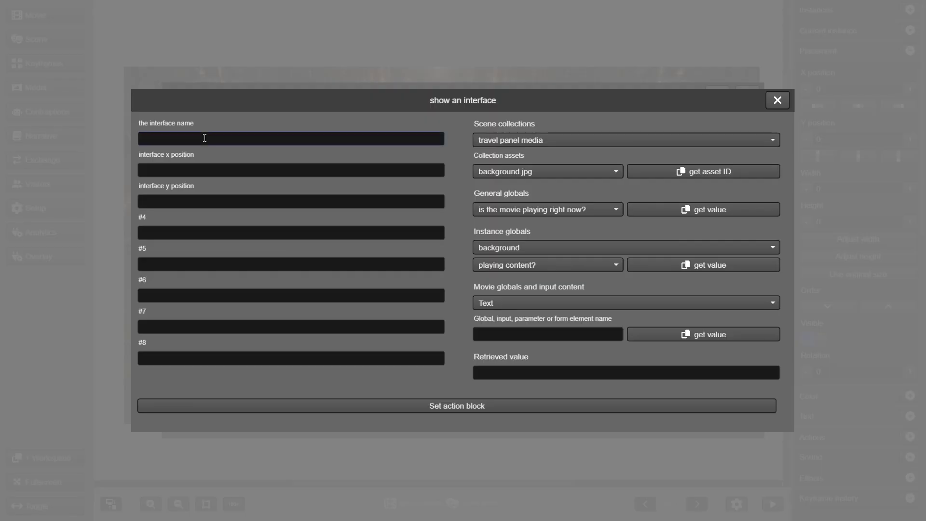
text(inventory)
click(202, 171)
text(0)
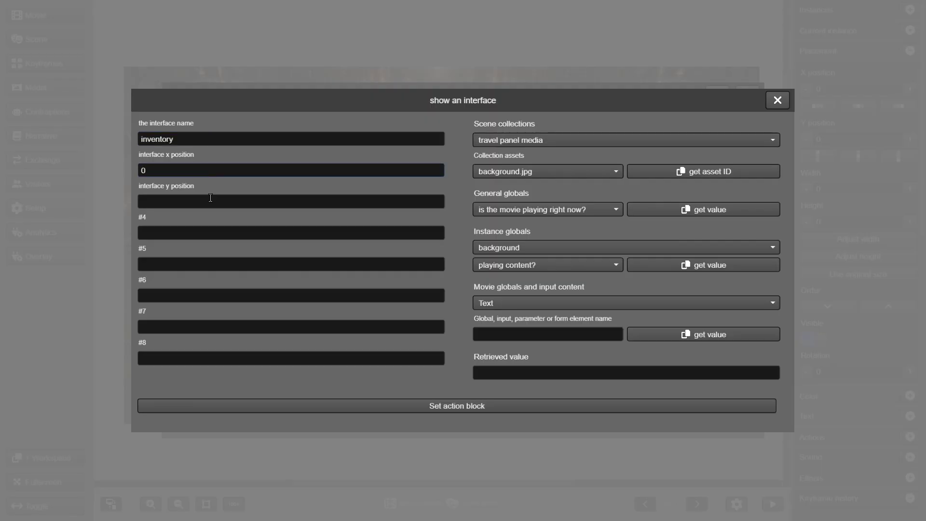
click(211, 198)
text(0)
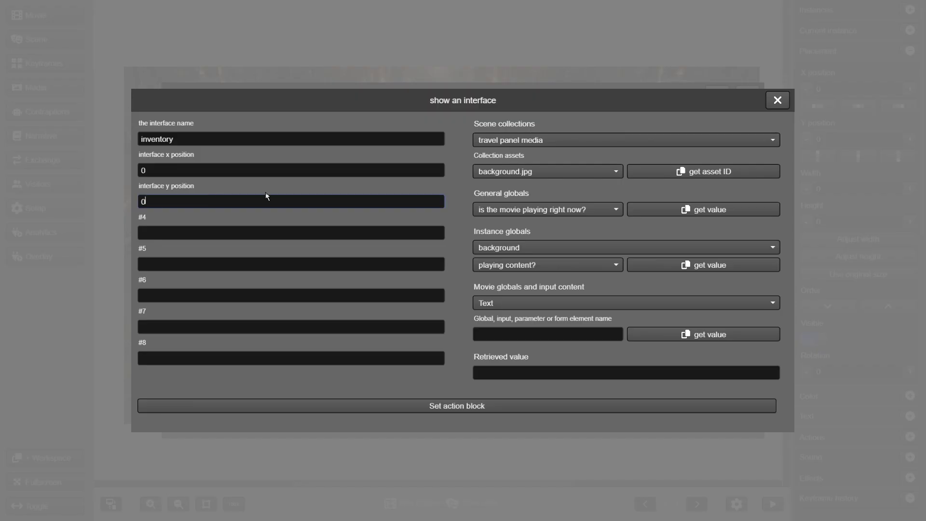
click(421, 406)
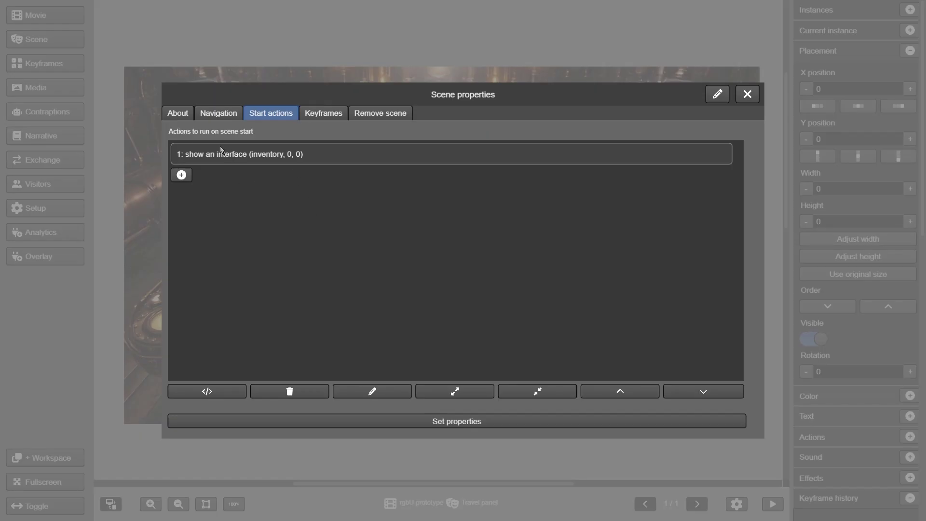
Apply the scene properties and publish the scene
click(464, 425)
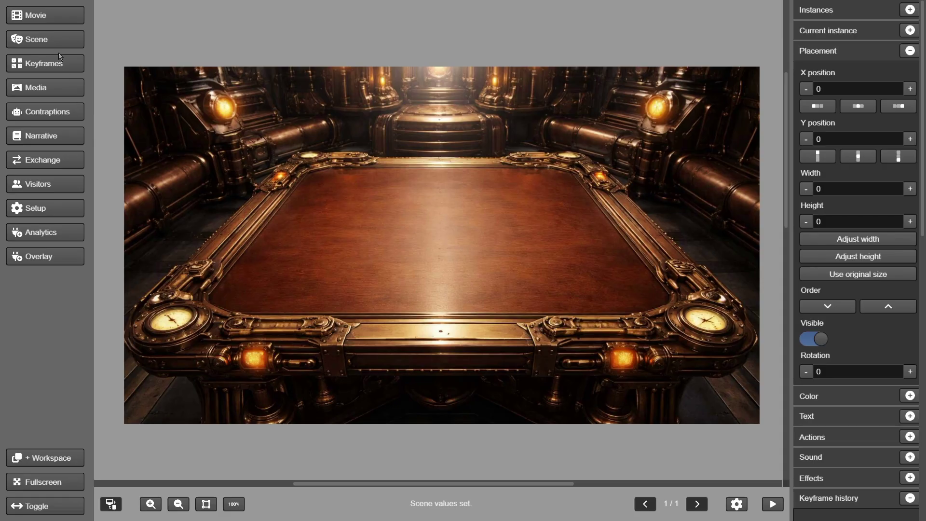
click(48, 40)
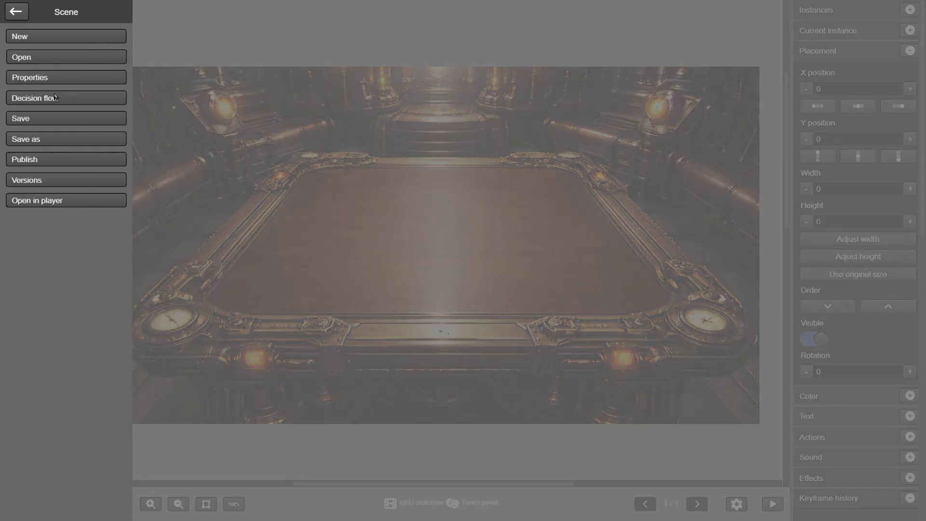
click(59, 163)
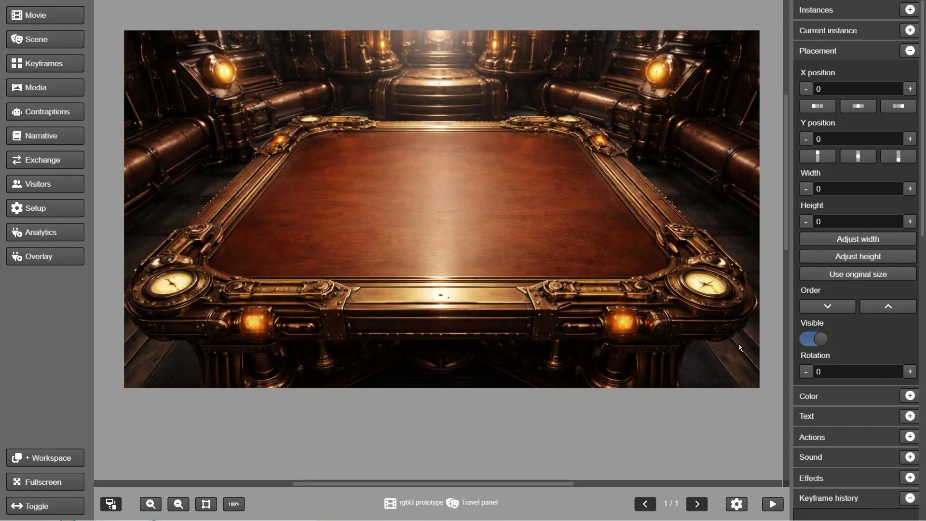
Preview the scene, open and close the inventory with its icon button, and end the preview
click(772, 504)
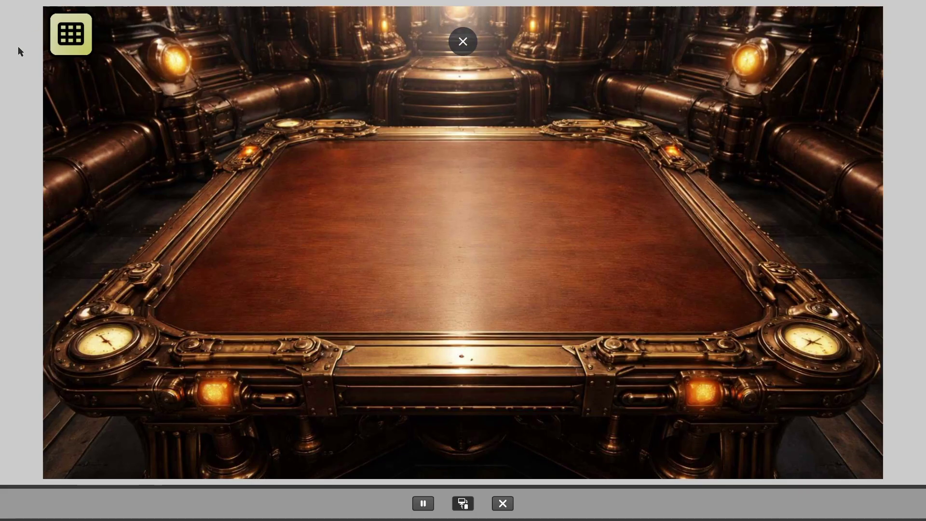
click(78, 46)
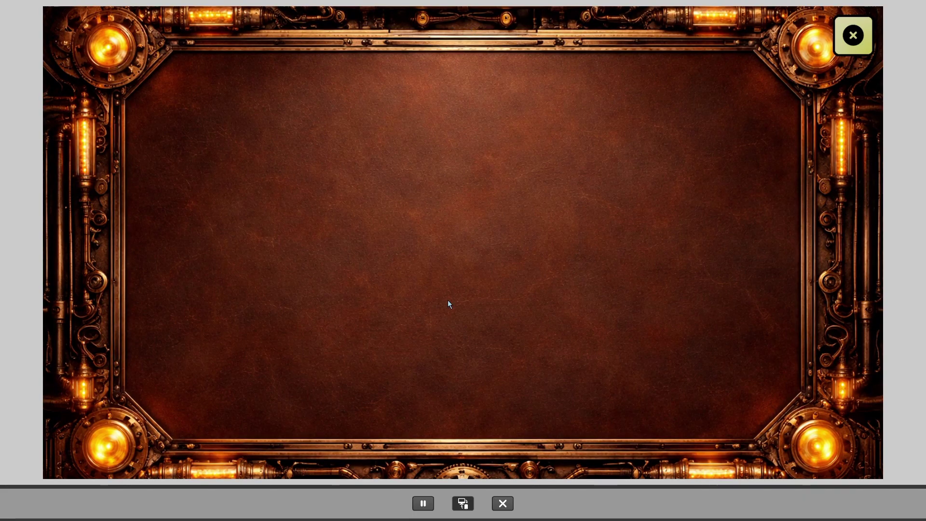
click(843, 49)
click(504, 503)
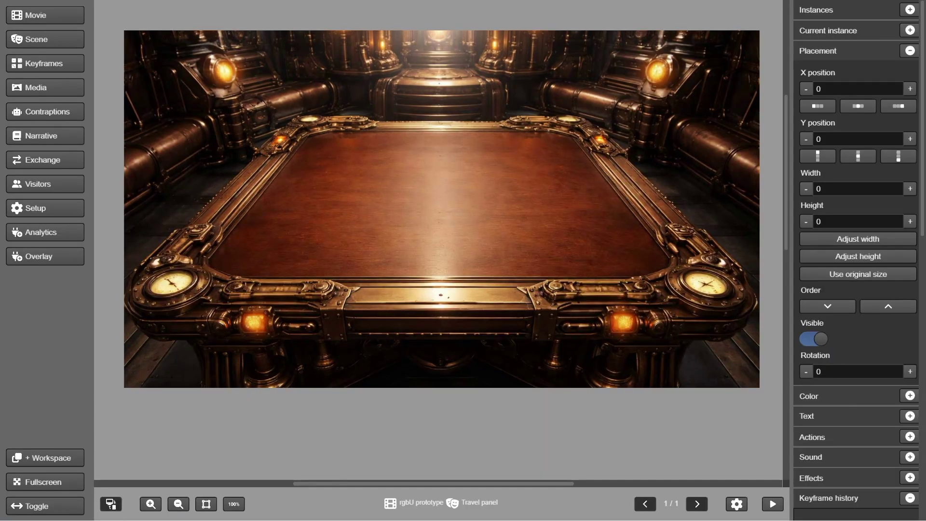
Load the registered inventory interface and examine the options of its animated graphic and text area elements
click(57, 114)
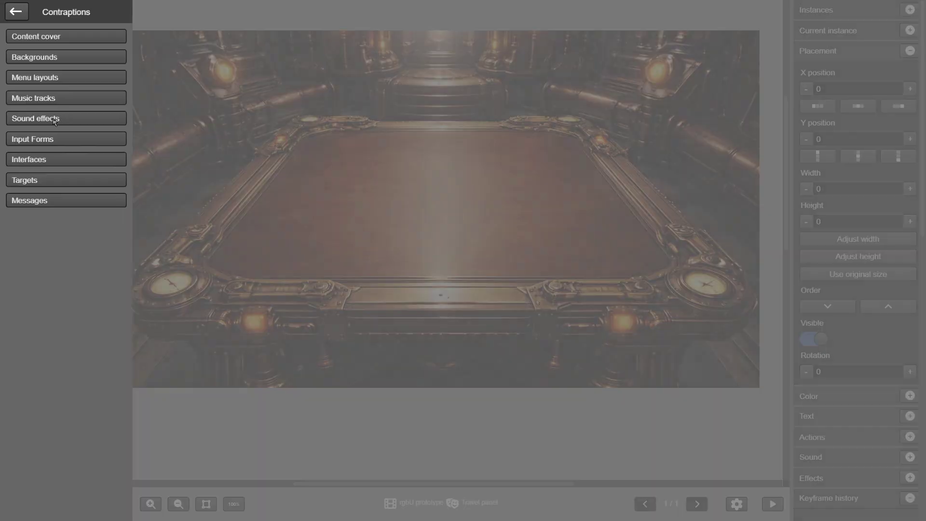
click(45, 164)
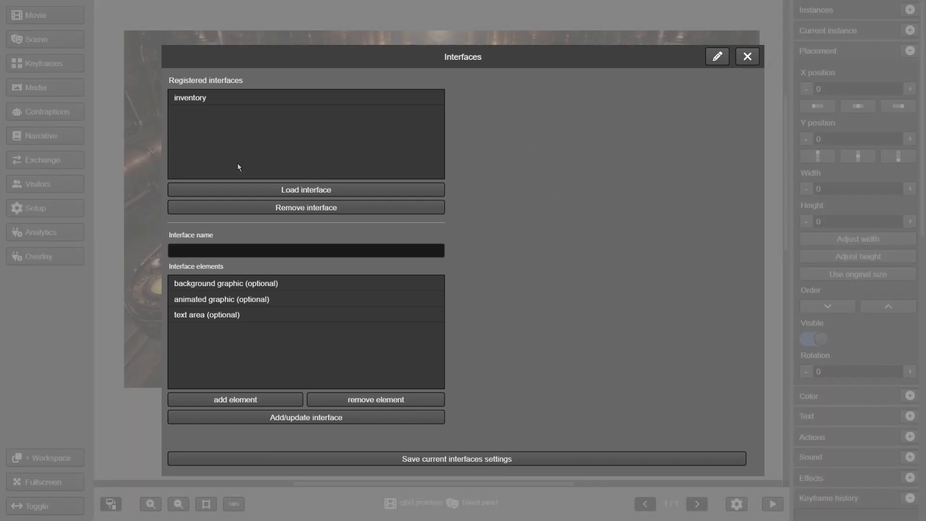
click(197, 98)
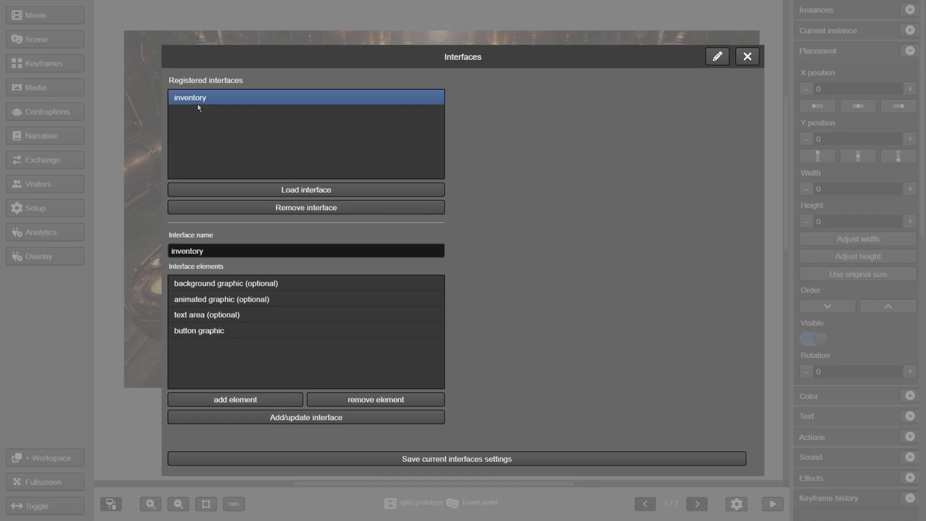
click(263, 303)
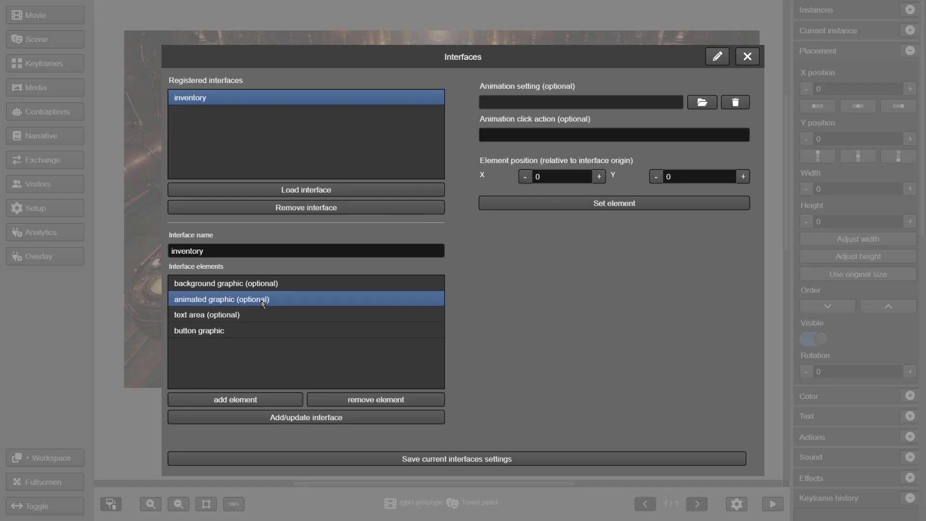
click(264, 315)
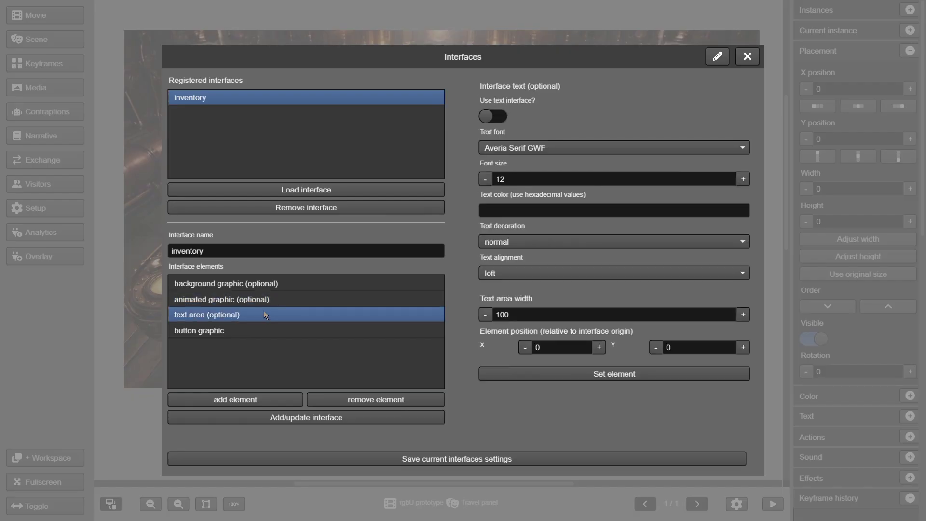
click(270, 299)
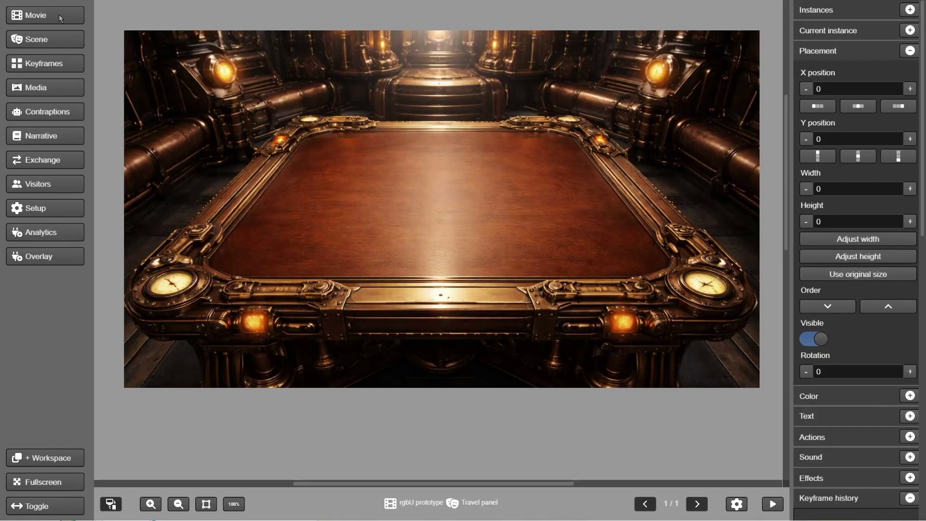
Review the registered action snippets in the movie properties, selecting the inventory snippet, and close the properties
click(59, 14)
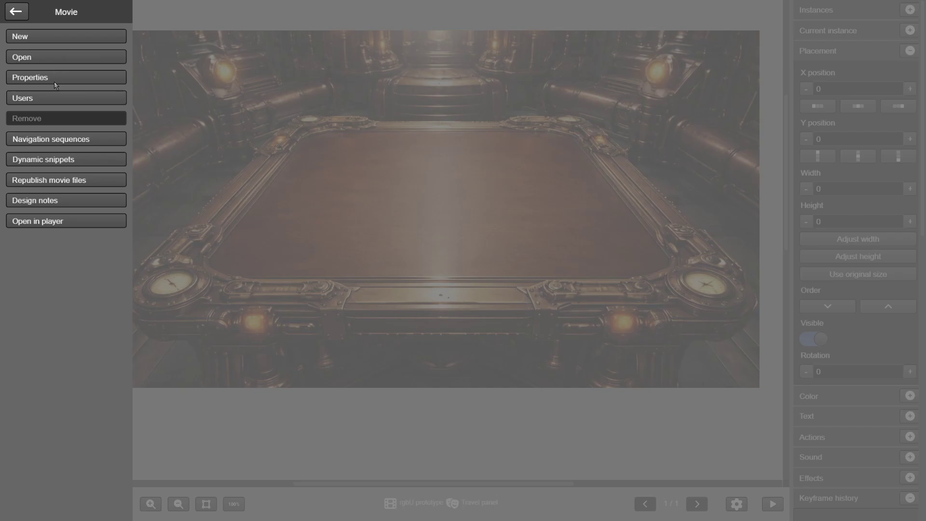
click(54, 82)
click(340, 121)
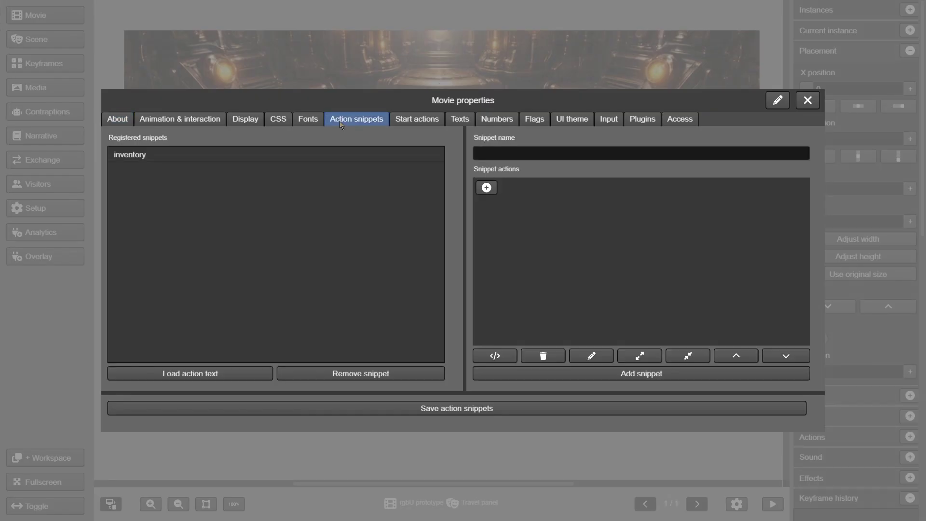
click(155, 157)
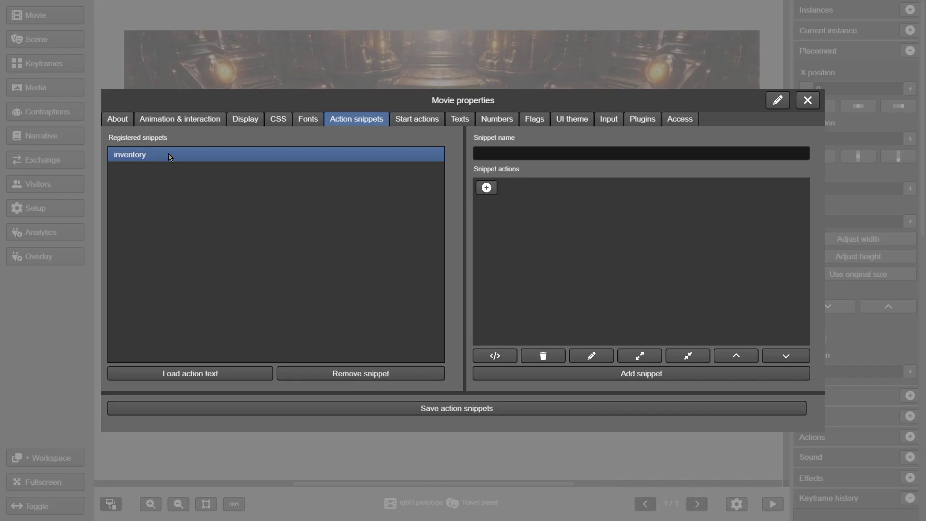
click(807, 100)
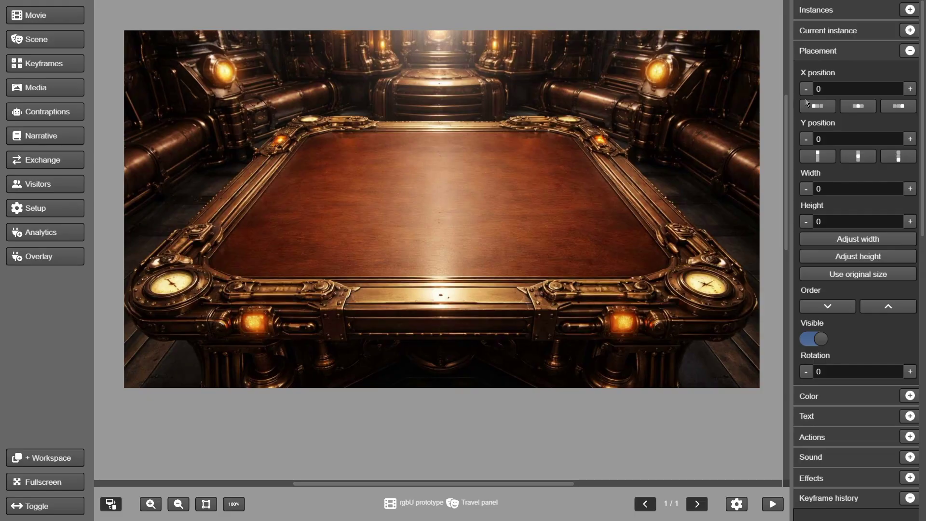
Add a "load a scene" action block for the Intro scene to the movie's dynamic snippet code
click(63, 18)
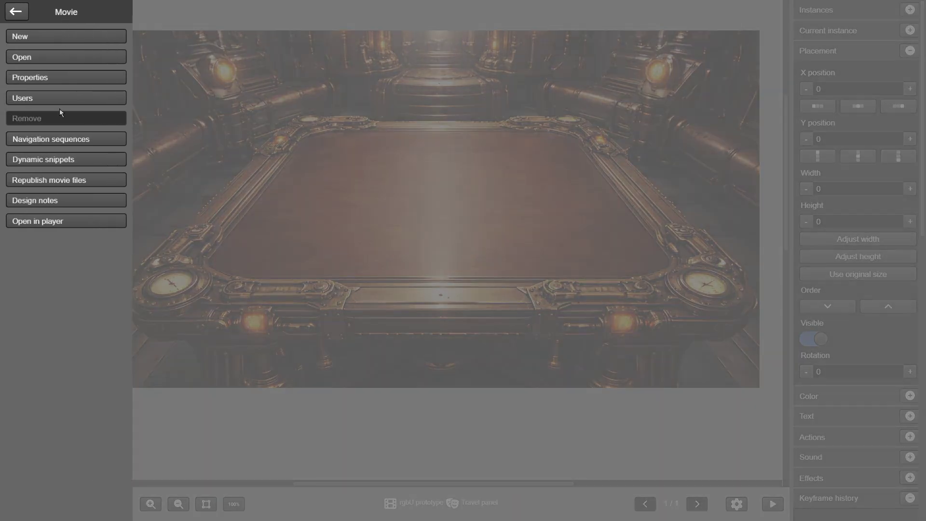
click(83, 160)
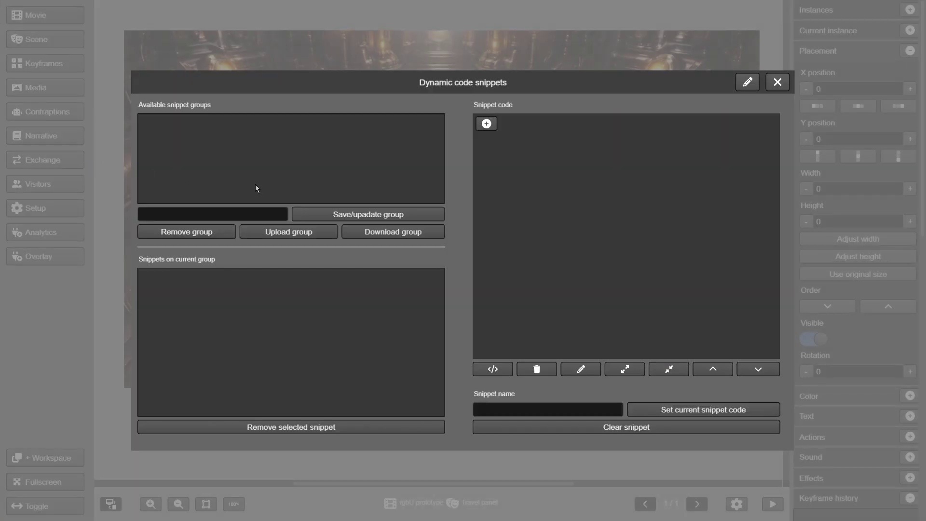
click(486, 124)
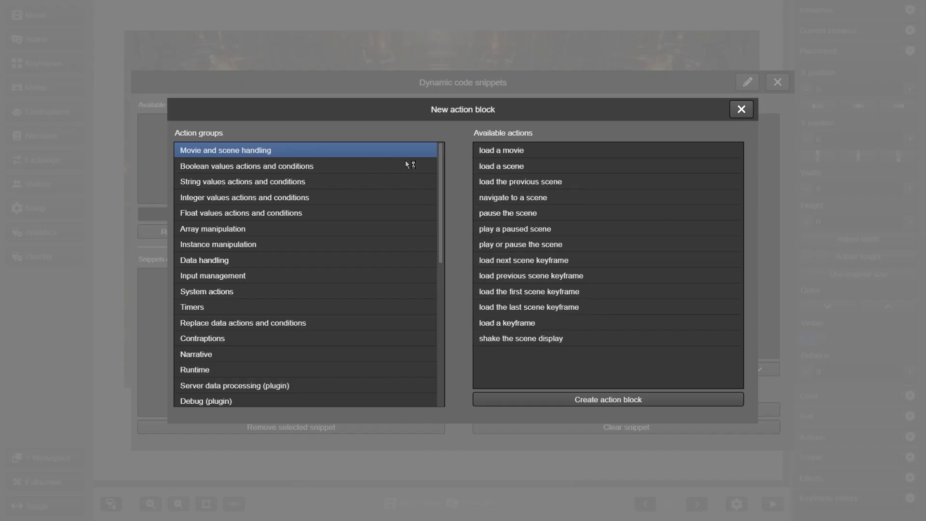
click(499, 166)
double_click(500, 166)
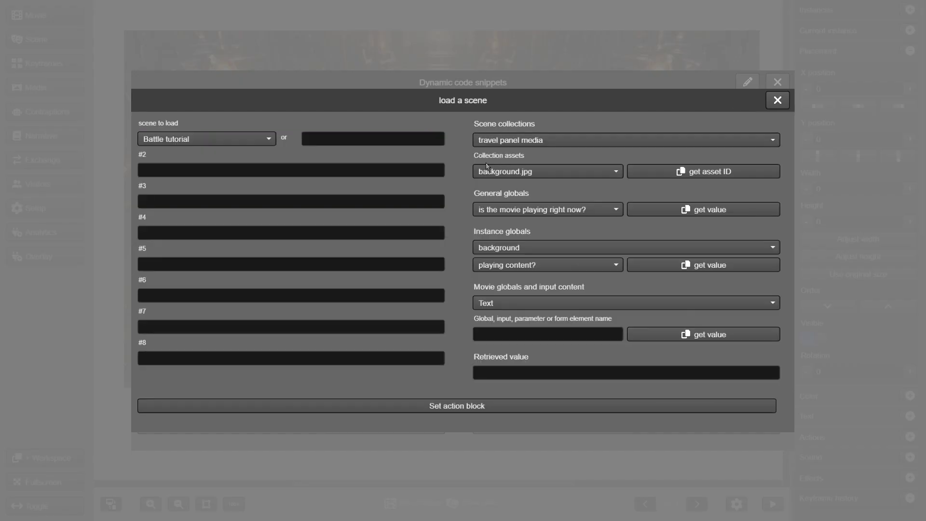
click(227, 140)
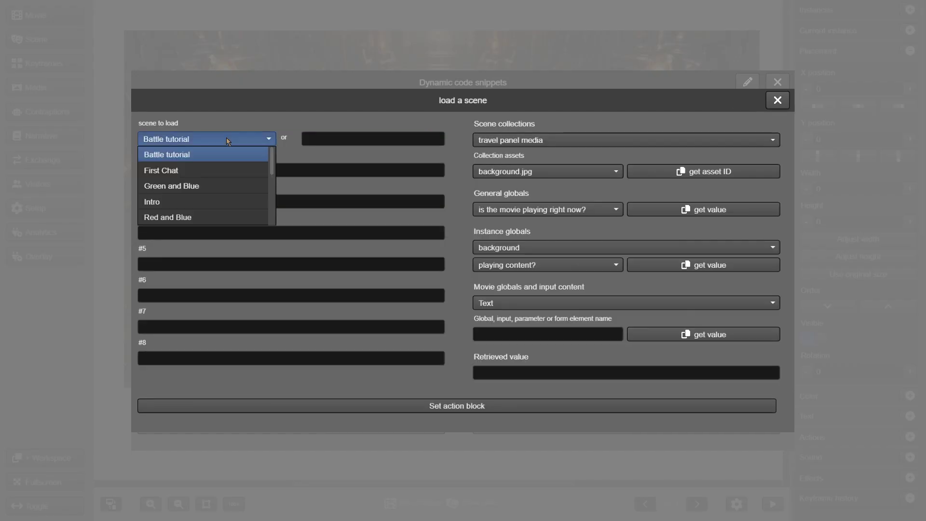
click(184, 203)
click(492, 408)
Name the dynamic snippet "intro" and store its code in the current group
click(501, 408)
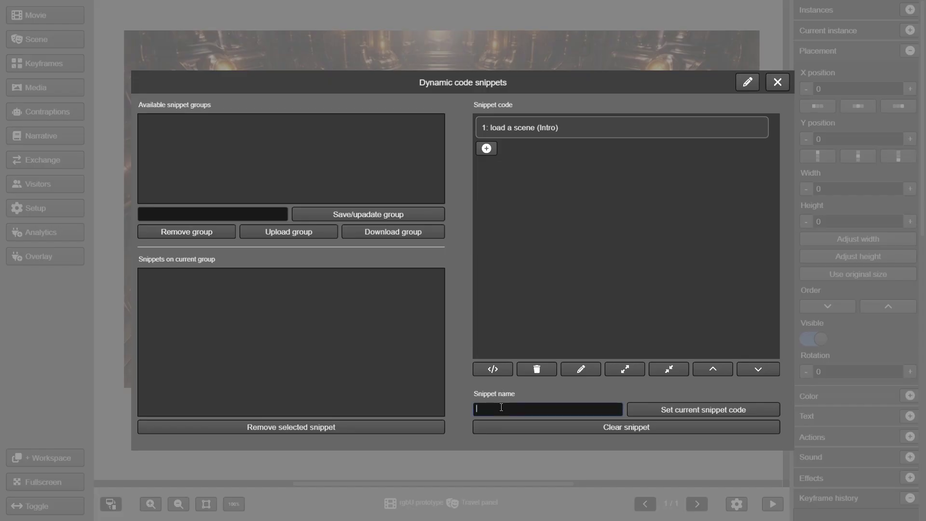
text(intro)
click(739, 410)
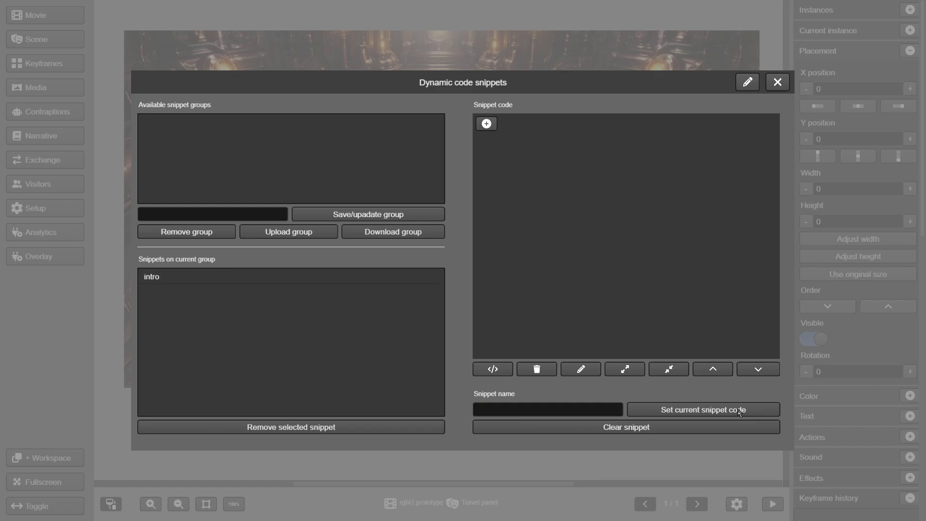
Save the snippet group as "group1" and select it among the available groups
click(228, 213)
text(group1)
click(350, 219)
click(164, 122)
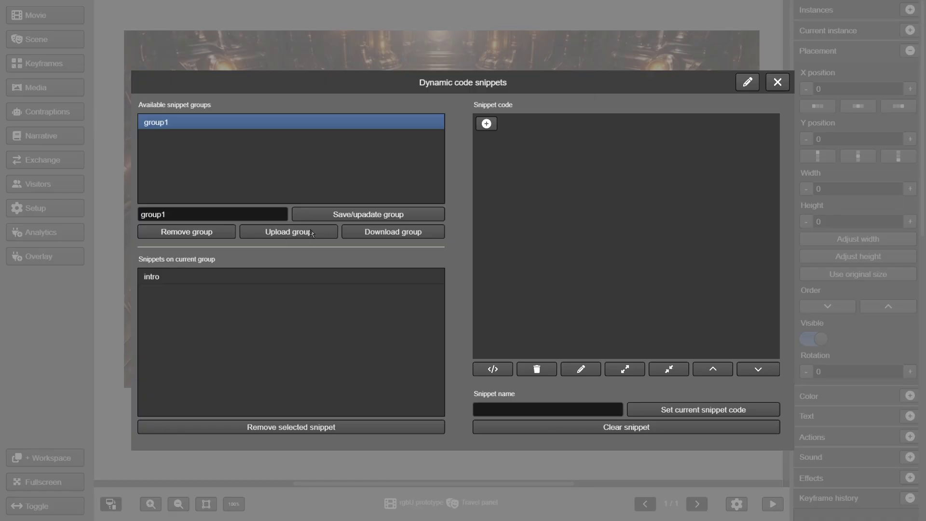
Review the system actions for loading and unloading dynamic snippet groups, and start a new "run an action snippet" block
click(486, 124)
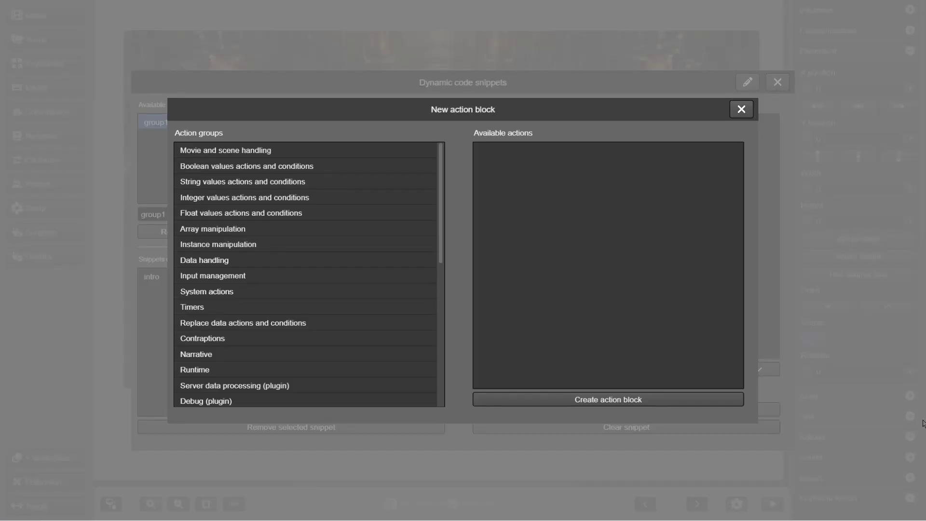
click(232, 295)
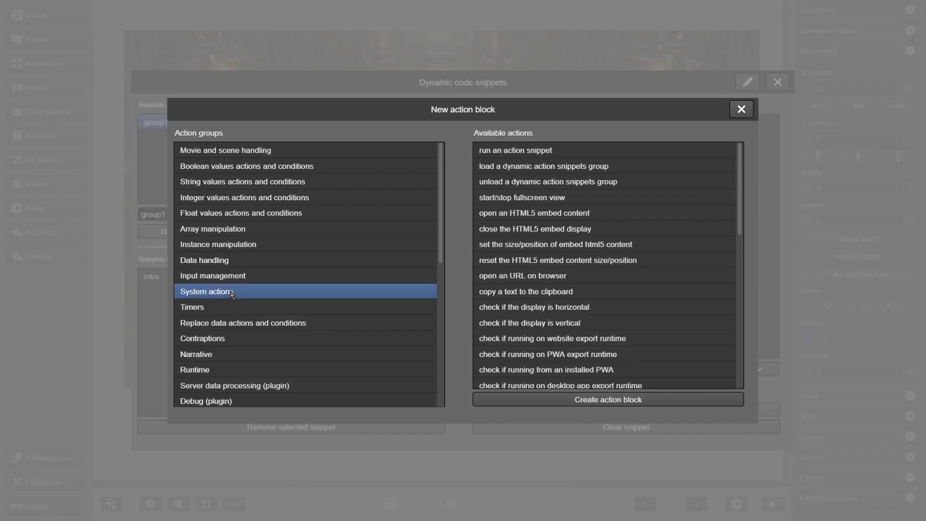
click(585, 170)
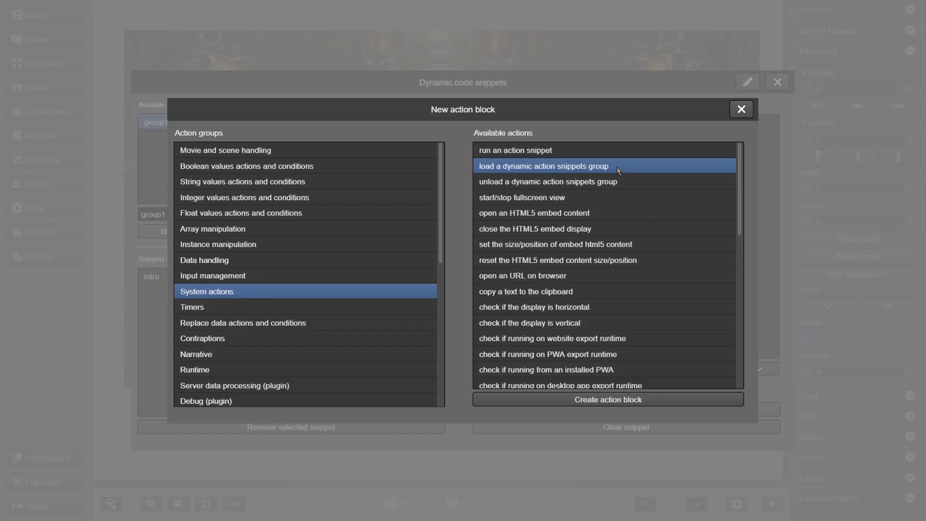
click(625, 181)
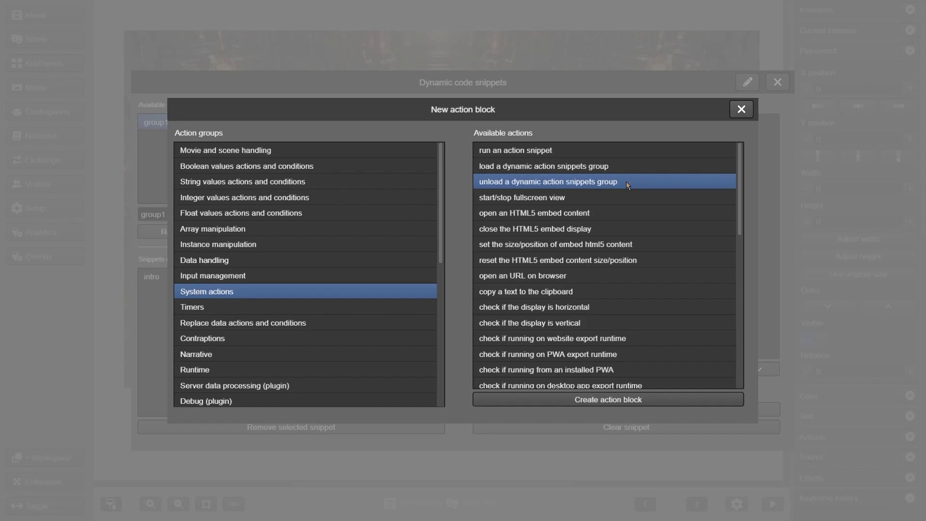
click(614, 151)
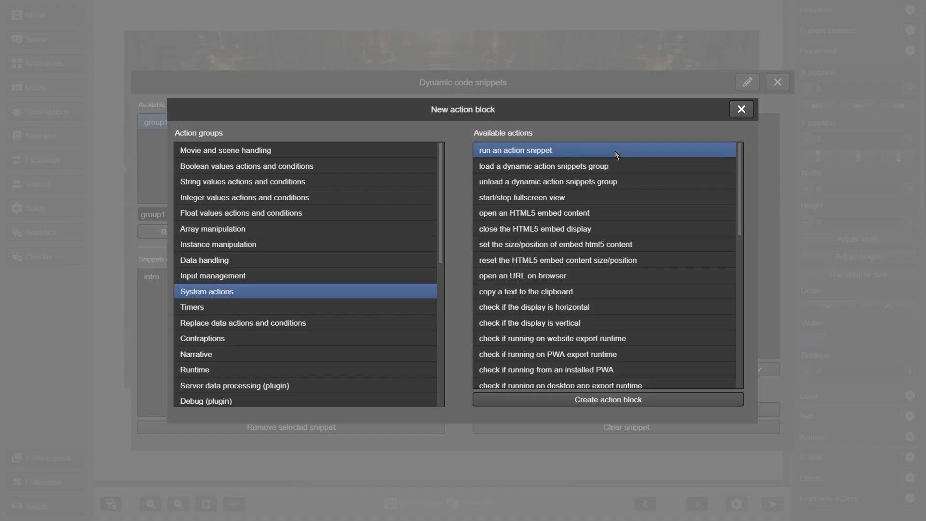
click(675, 397)
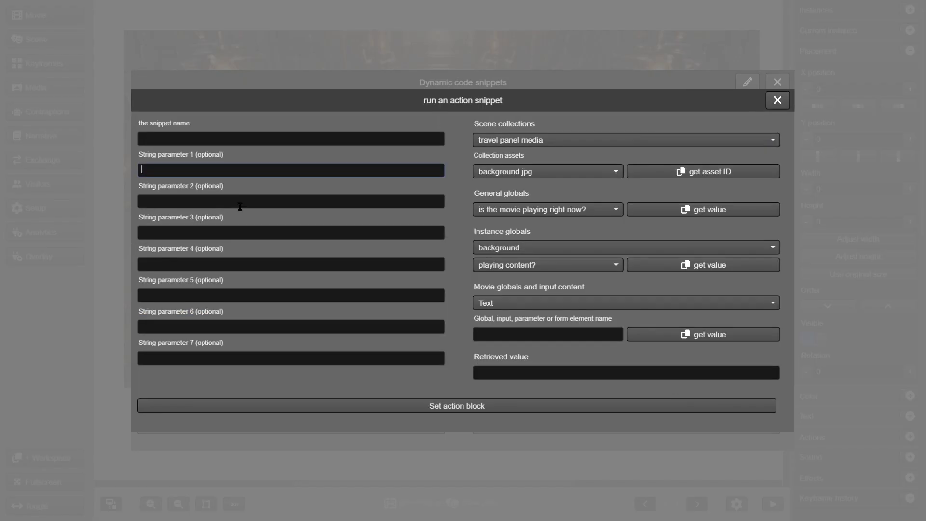
Examine the optional string parameters that can be passed to the action snippet, through parameter 7
click(246, 234)
click(255, 264)
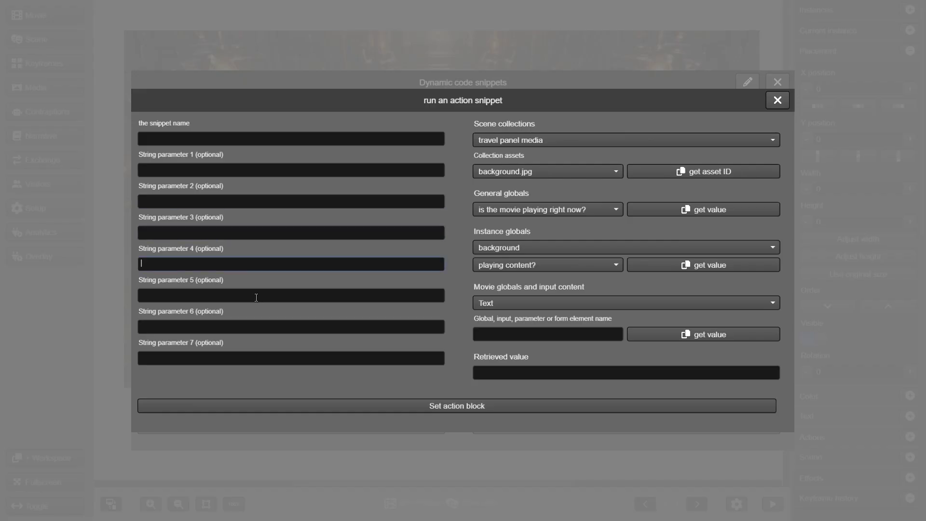
click(255, 297)
click(258, 330)
click(264, 357)
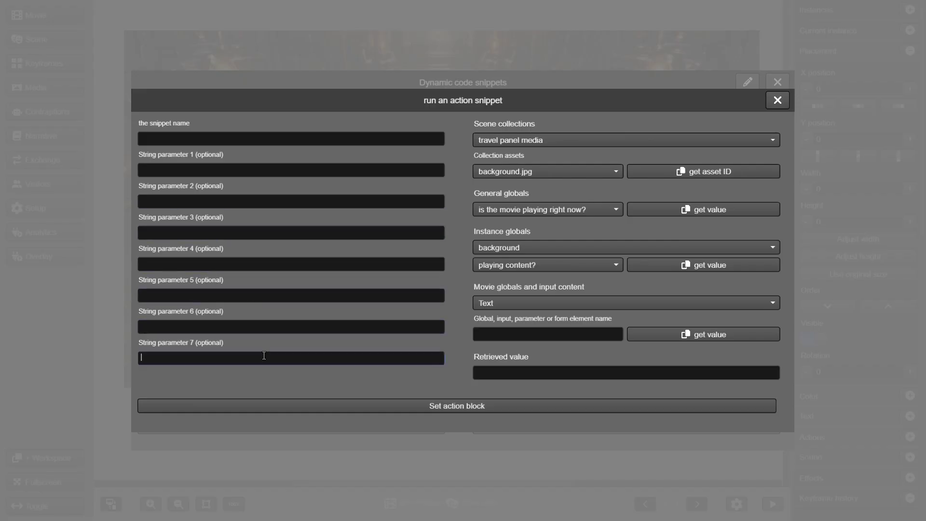
Retrieve the reference for snippet string parameter 2 from the movie globals and input content
click(507, 304)
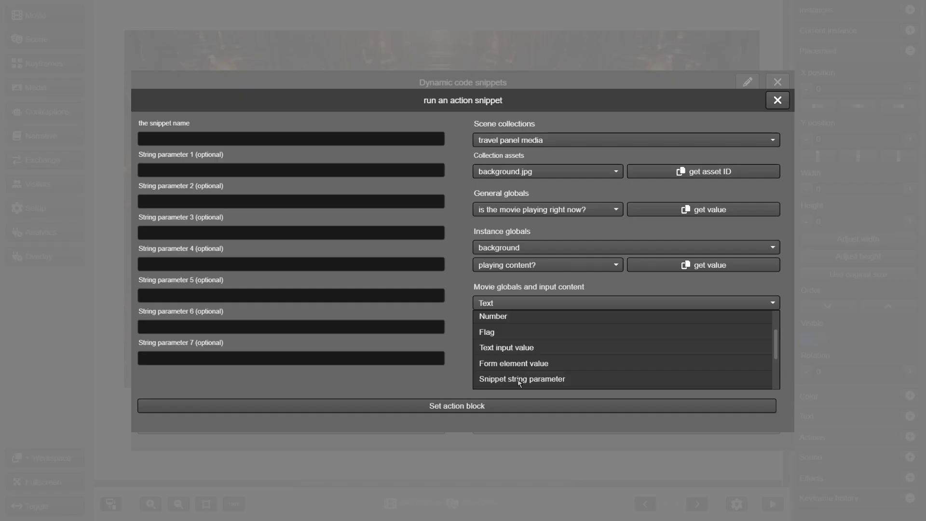
click(517, 379)
click(521, 333)
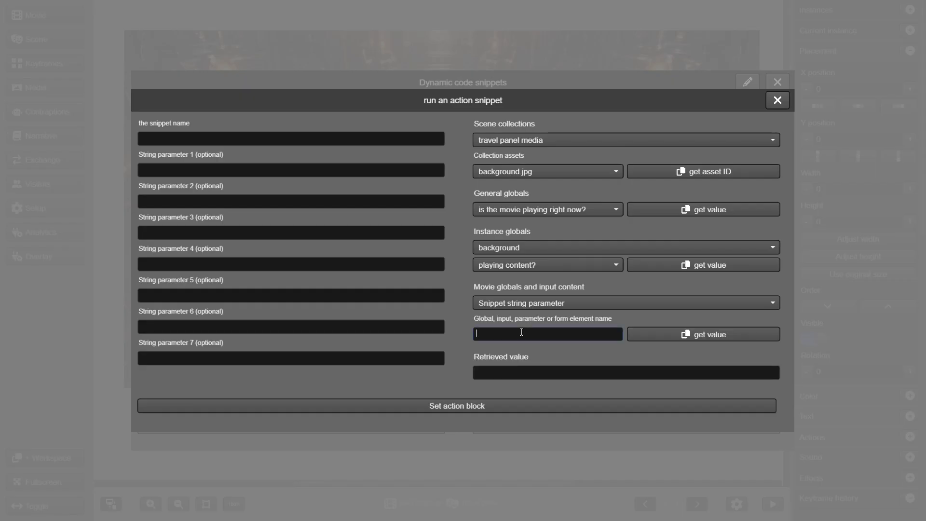
text(2)
click(741, 331)
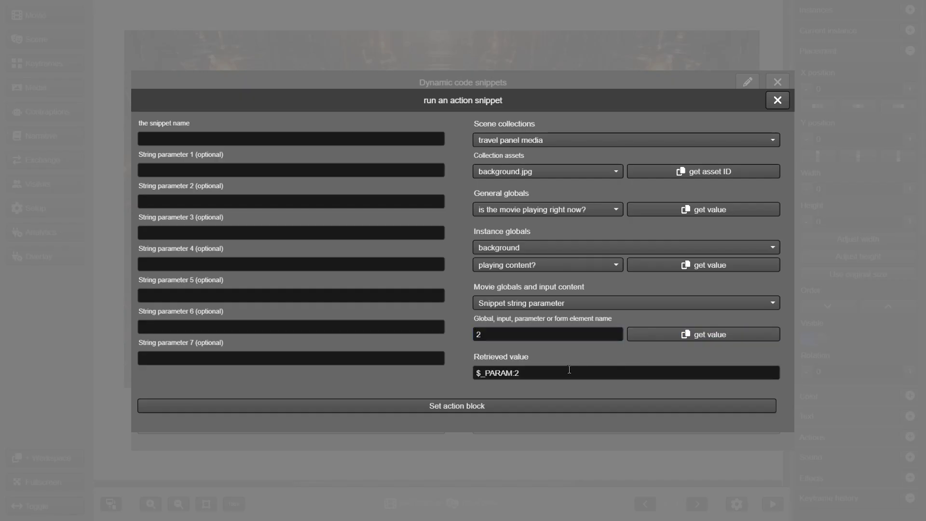
click(554, 373)
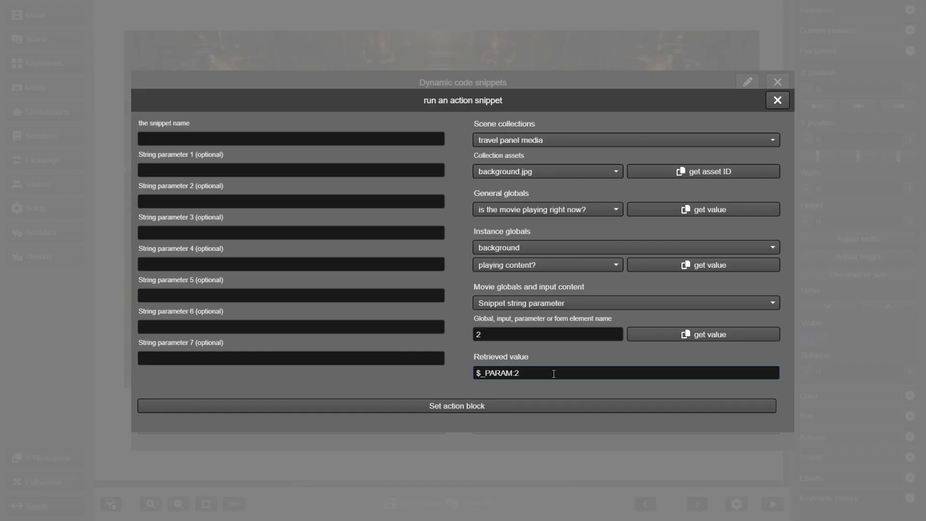